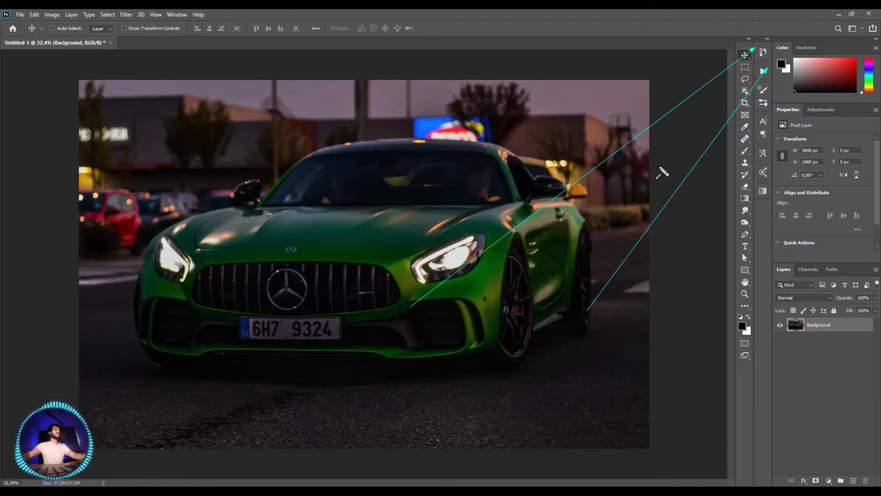
Duplicate Background twice, select Background copy and hide Background copy 2
scroll(444, 243, "down", 3, "alt")
scroll(444, 243, "up", 3, "alt")
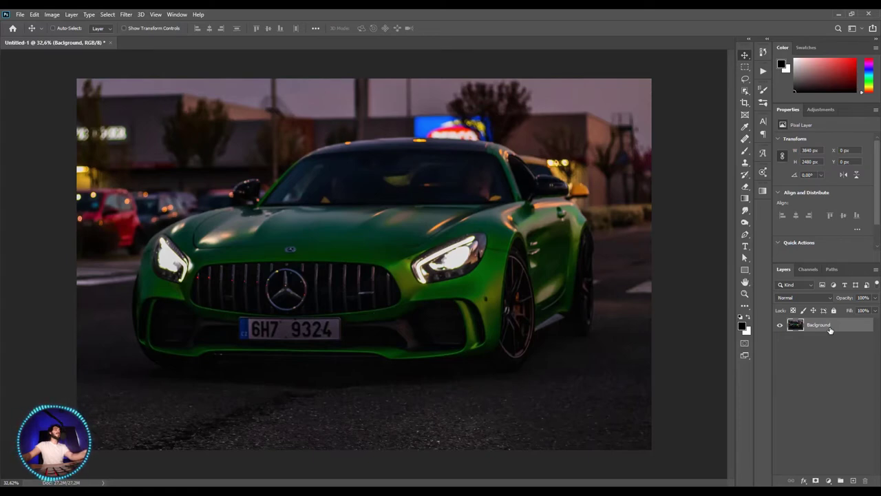
key("ctrl+j")
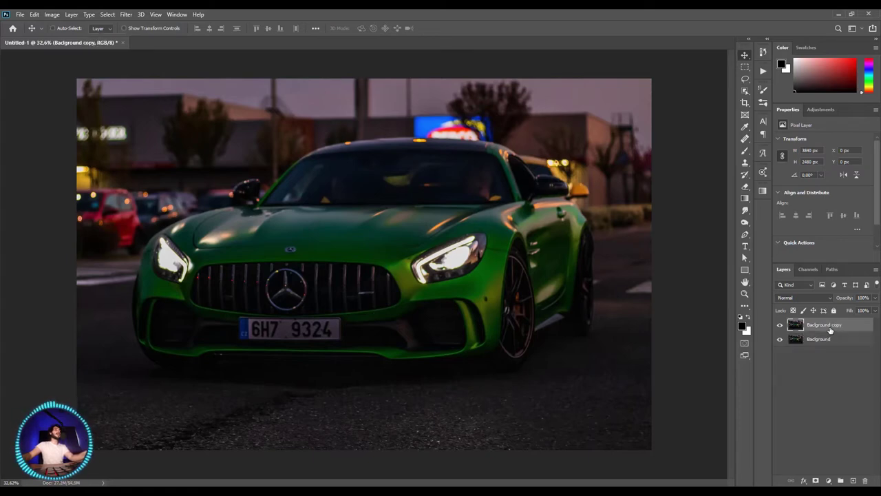
key("ctrl+j")
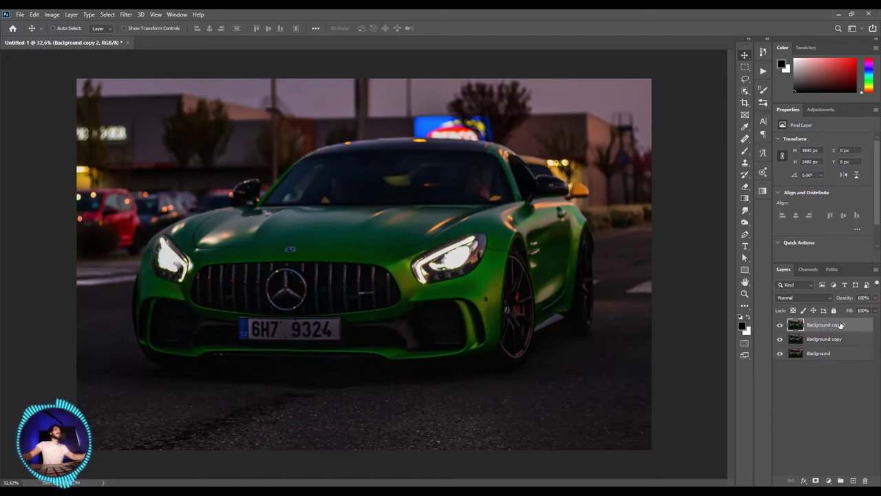
left_click(833, 340)
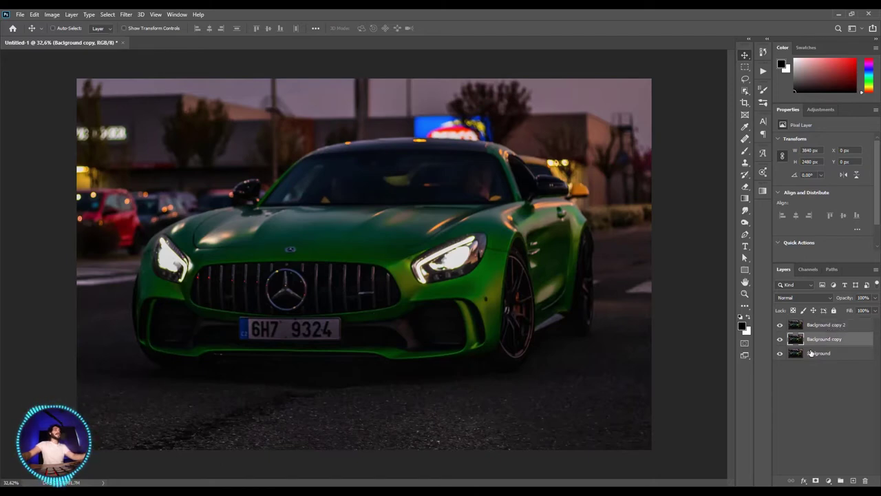
left_click(780, 325)
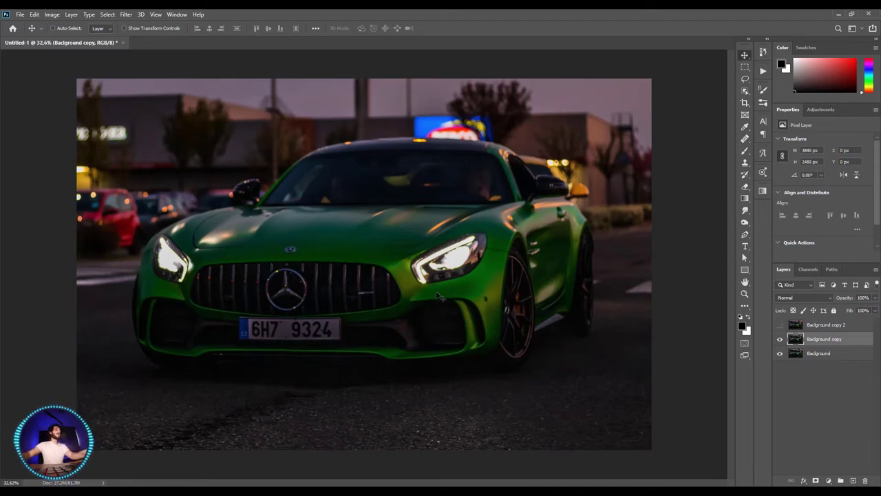
Crush Background copy with Levels: midtone slider far right, white input near 159
key("ctrl+l")
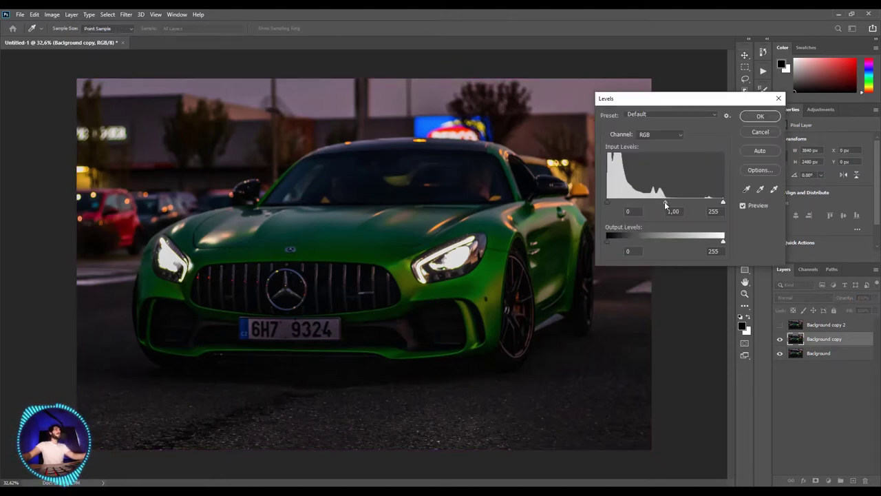
left_click_drag(664, 202, 706, 206)
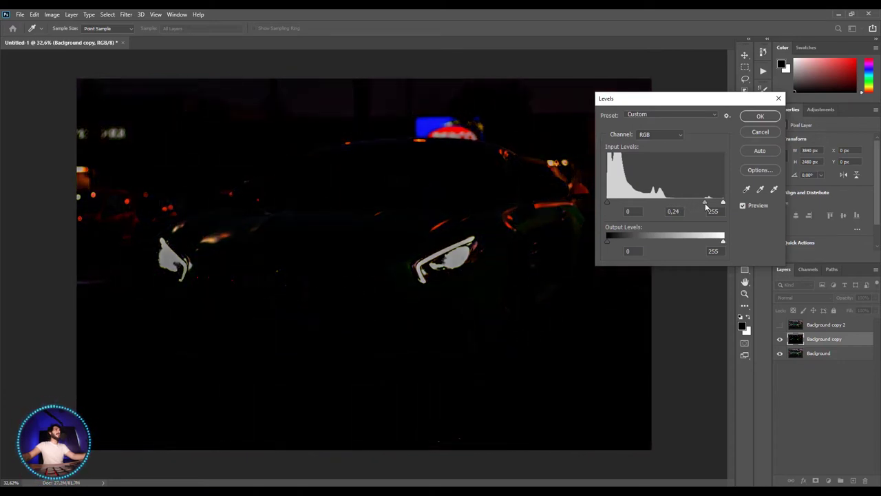
mouse_move(706, 207)
left_mouse_down()
mouse_move(712, 201)
mouse_move(674, 202)
left_mouse_up()
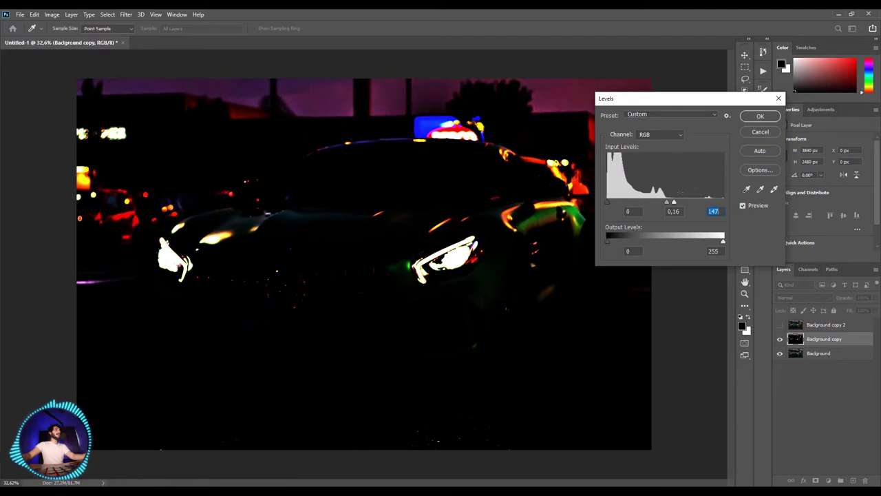
left_click_drag(666, 202, 678, 205)
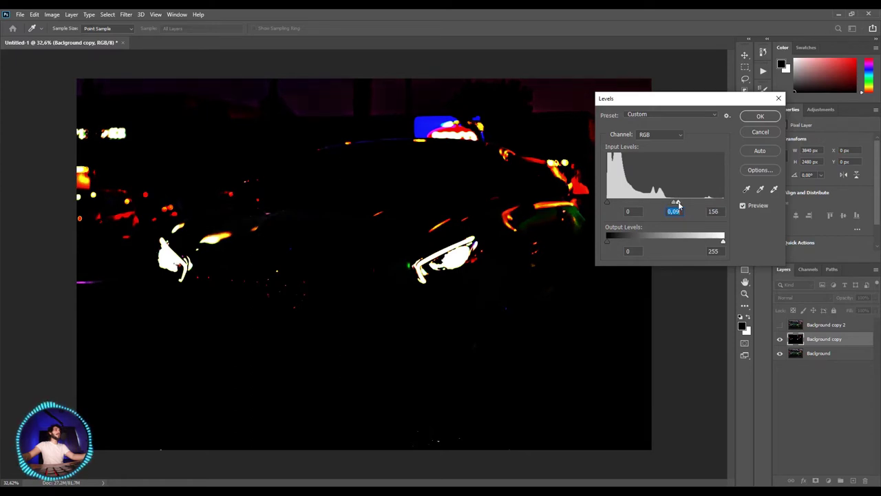
left_click_drag(677, 205, 672, 205)
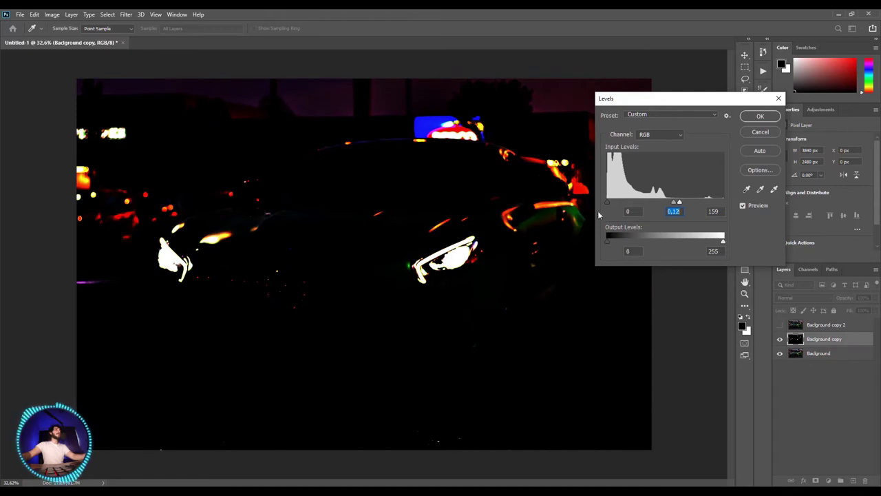
left_click(762, 117)
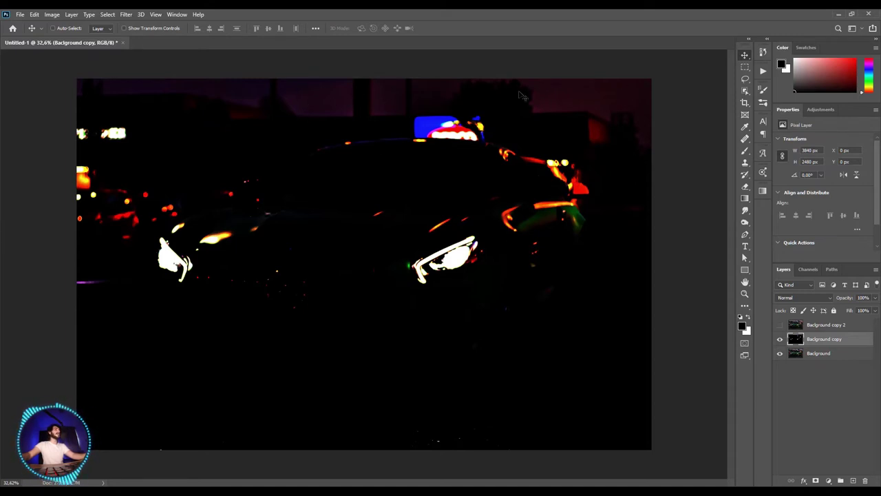
Paint the purple sky band along the image's top edge black with a soft brush
key("b")
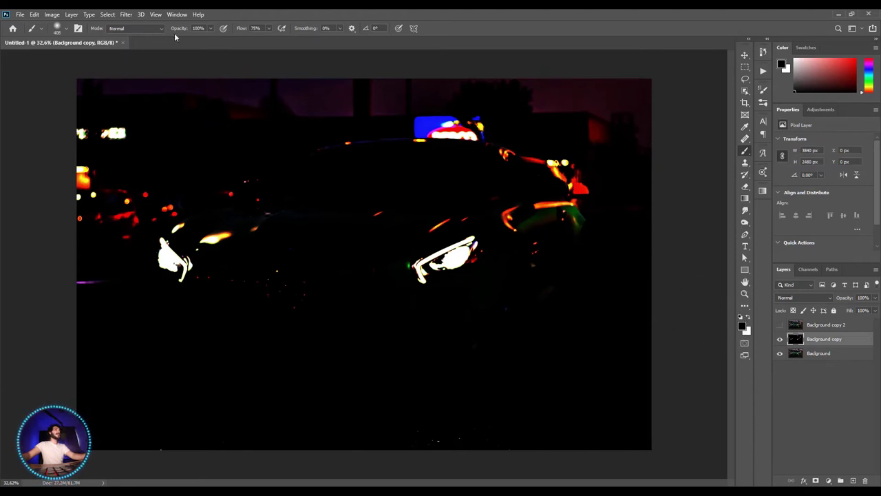
mouse_move(105, 89)
left_mouse_down()
mouse_move(82, 82)
mouse_move(291, 94)
mouse_move(407, 78)
mouse_move(626, 76)
mouse_move(659, 130)
mouse_move(645, 90)
left_mouse_up()
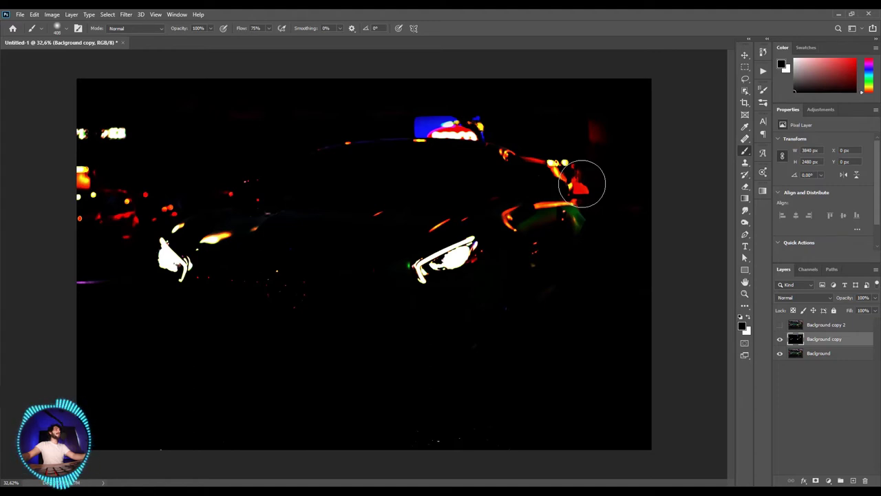
key("v")
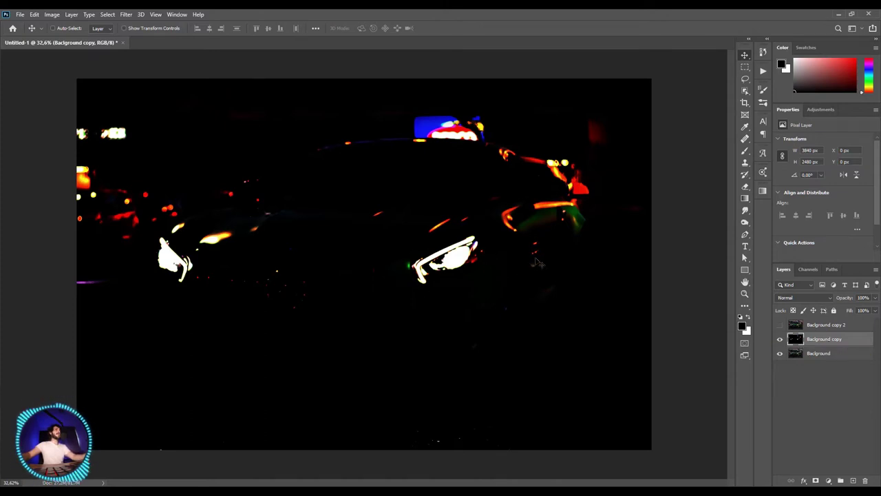
Lower Background copy's saturation to -60 in Hue/Saturation
key("ctrl+u")
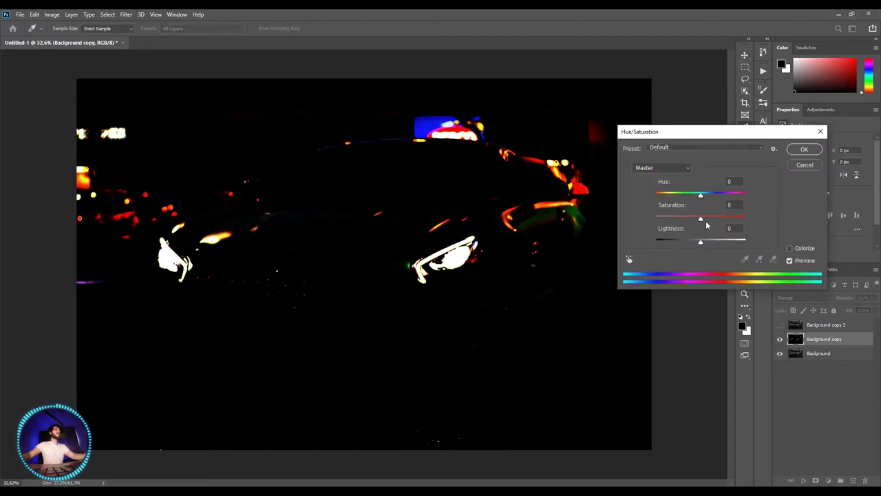
left_click_drag(701, 219, 673, 219)
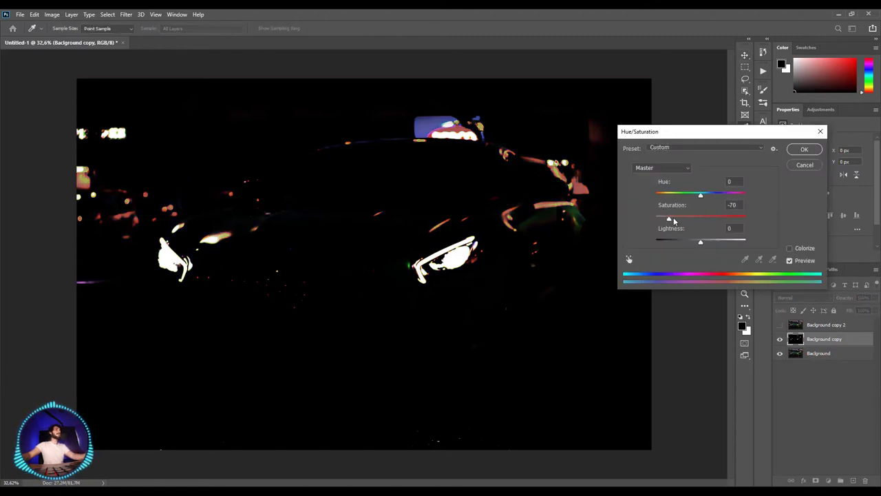
left_click(803, 150)
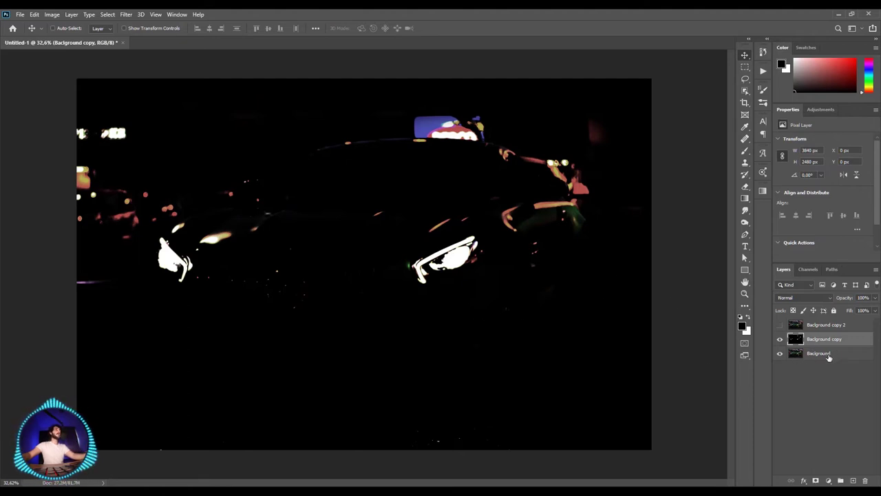
Set Background copy to Screen blending and toggle its visibility to compare before and after
left_click(782, 298)
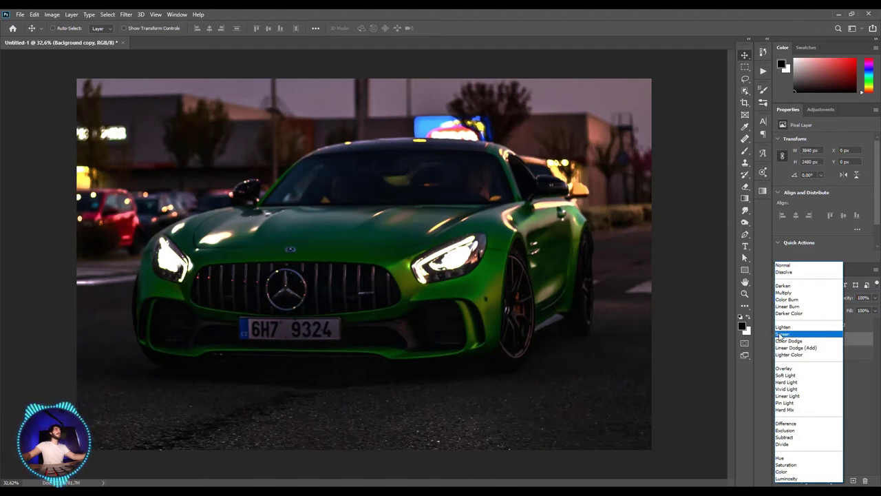
left_click(782, 334)
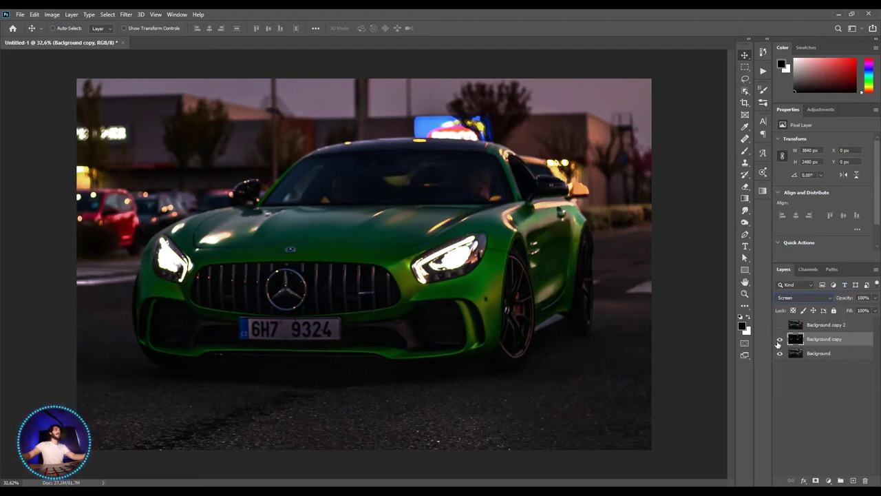
left_click(779, 338)
left_click(780, 339)
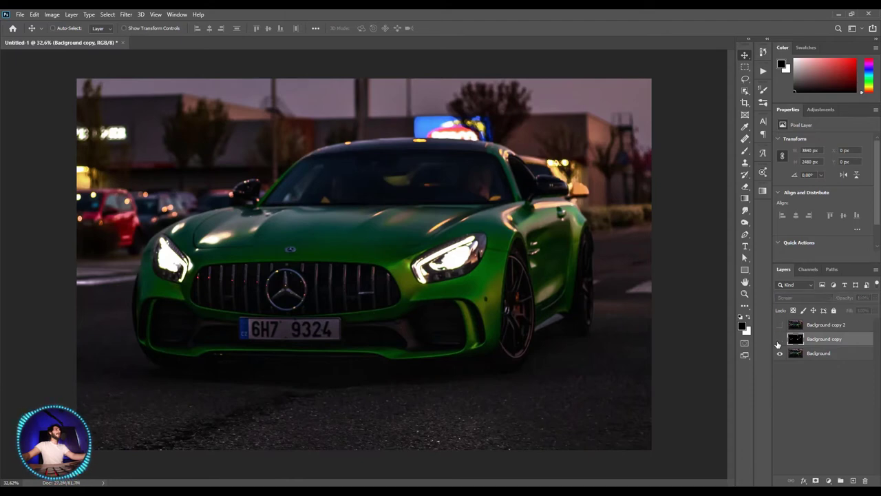
left_click(779, 339)
left_click(779, 338)
left_click(779, 338)
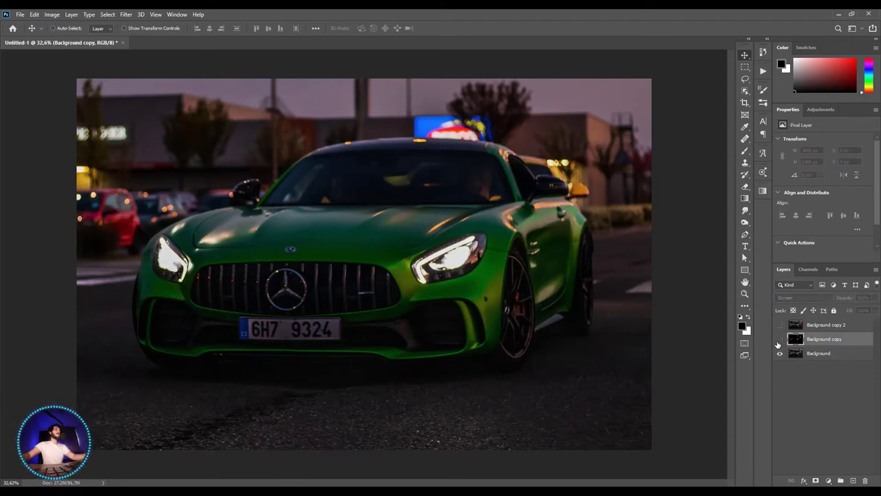
left_click(779, 339)
left_click(780, 339)
left_click(780, 339)
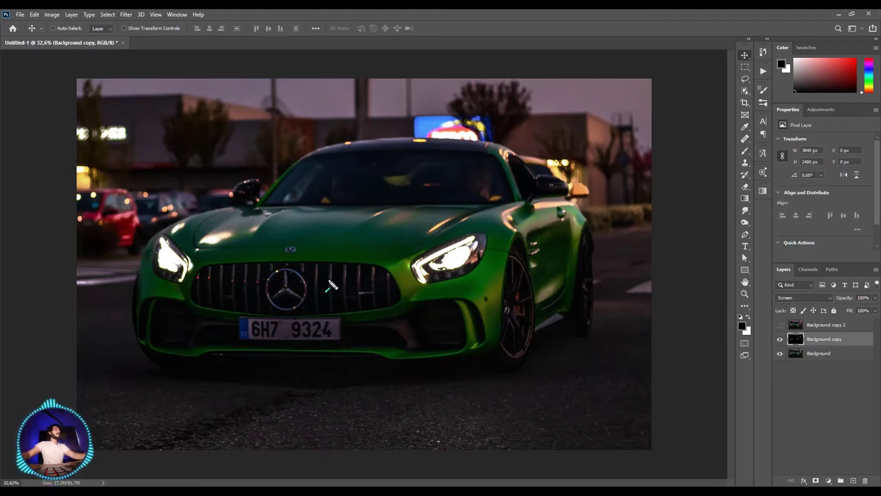
Apply a Gaussian Blur of radius 16,6 pixels to the Background copy glow layer
left_click_drag(298, 237, 133, 43)
left_click(126, 14)
mouse_move(131, 127)
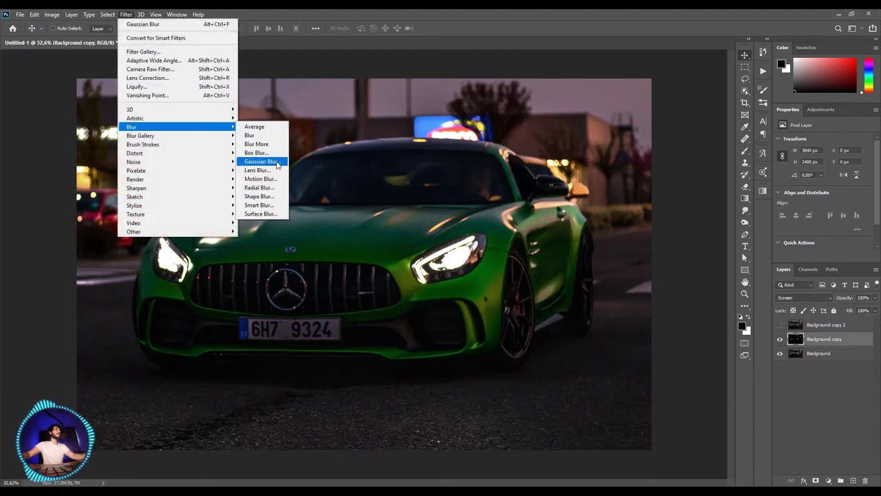
left_click(274, 161)
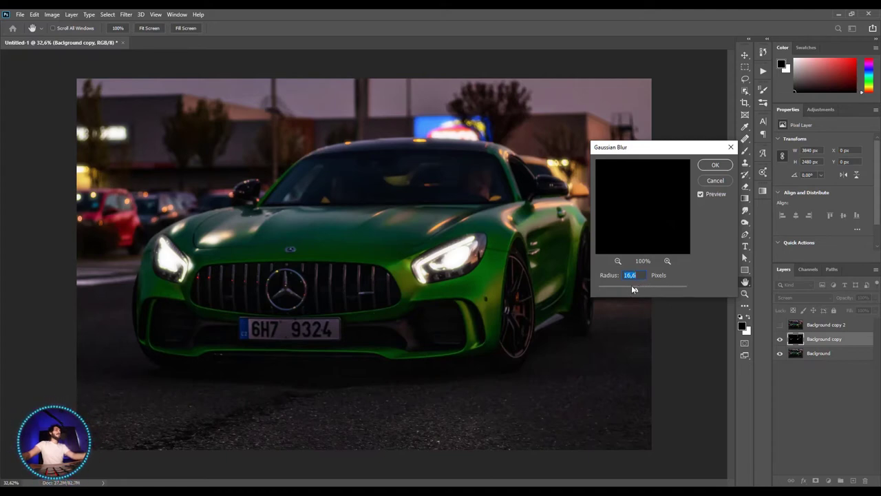
left_click_drag(635, 289, 644, 289)
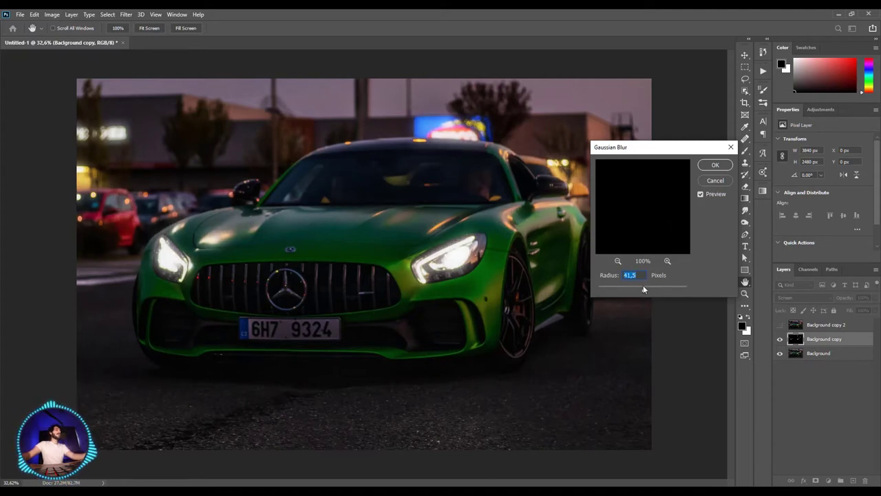
left_click(636, 290)
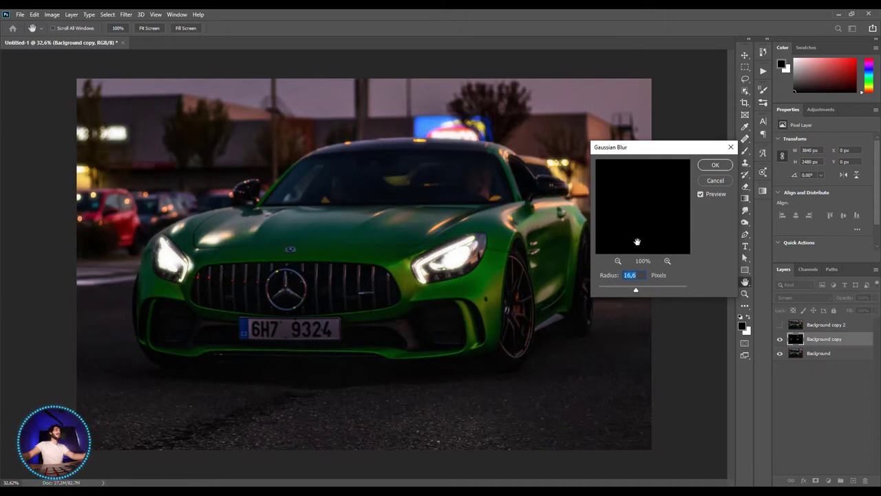
left_click(714, 166)
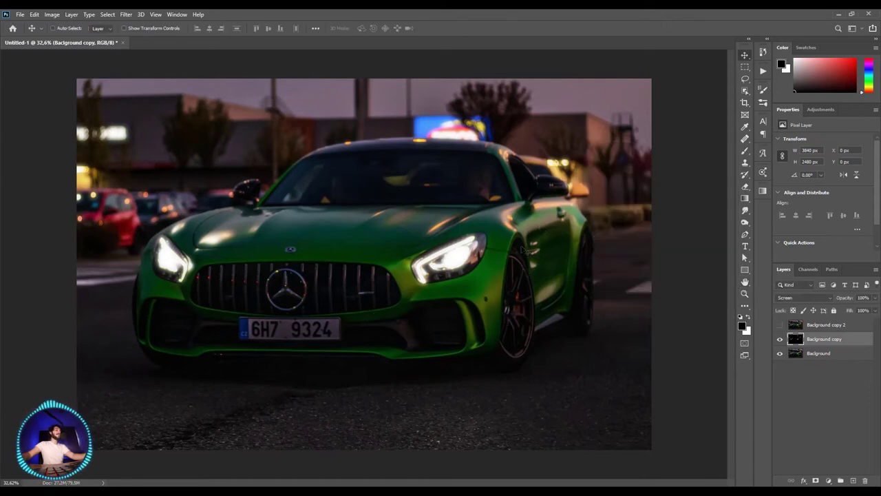
Toggle the blurred glow layer off and on to compare, leaving it visible
left_click(780, 338)
left_click(779, 339)
left_click(780, 341)
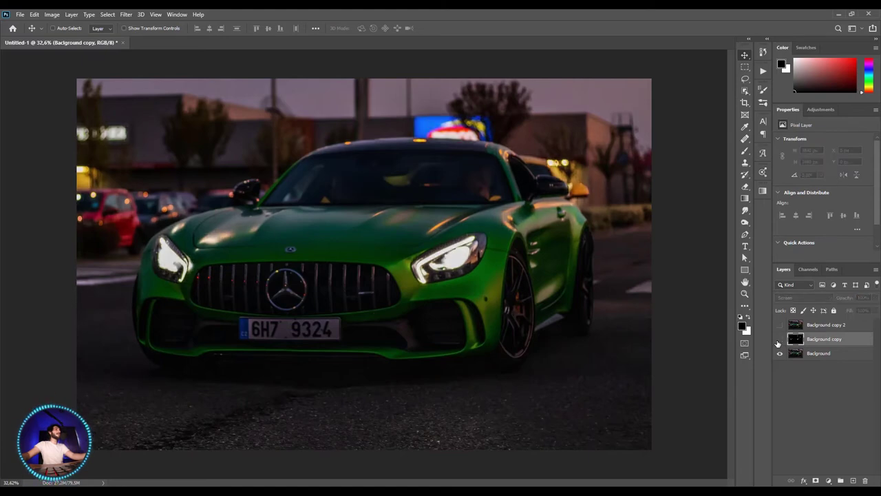
left_click(779, 340)
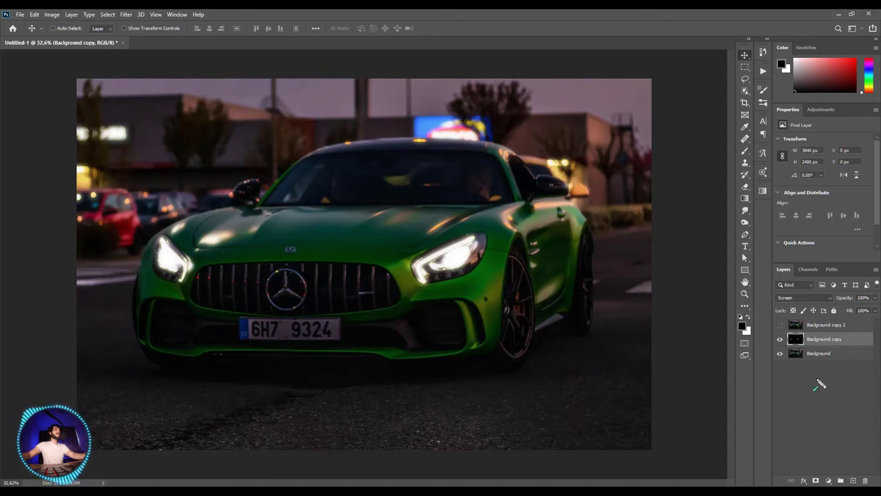
Add a black layer mask hiding the whole Background copy glow
left_click_drag(815, 366, 815, 471)
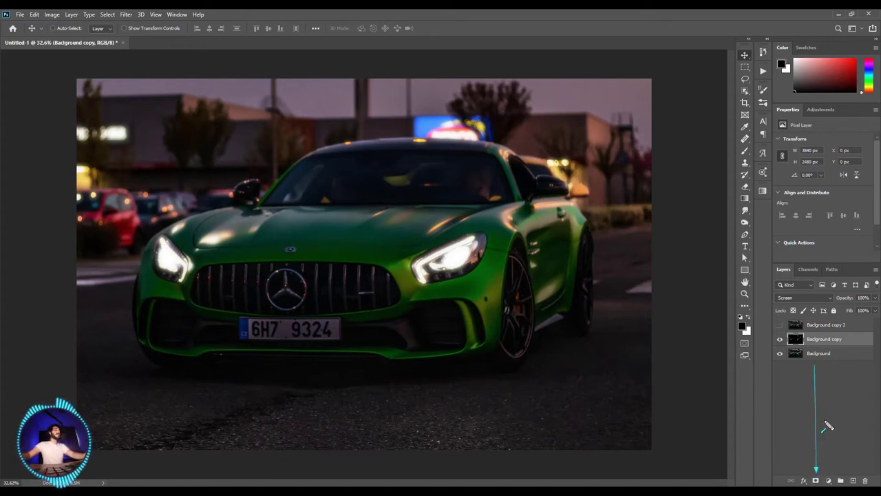
key("Escape")
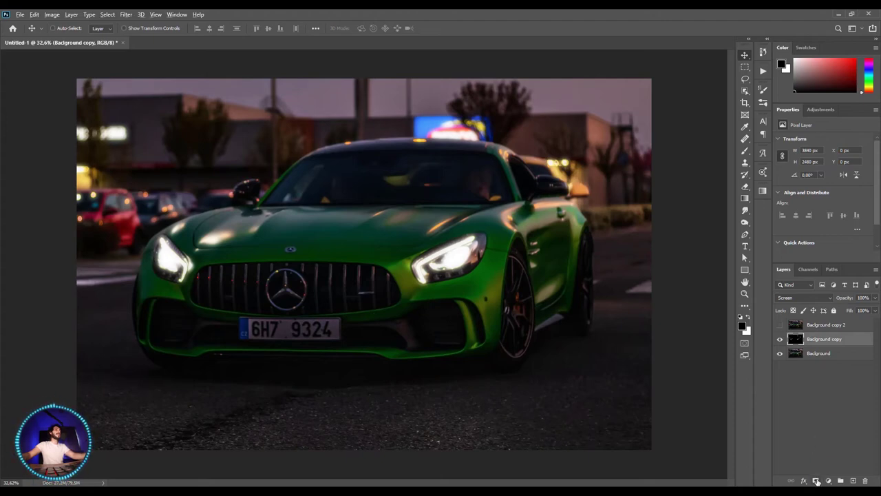
left_click(816, 481, "alt")
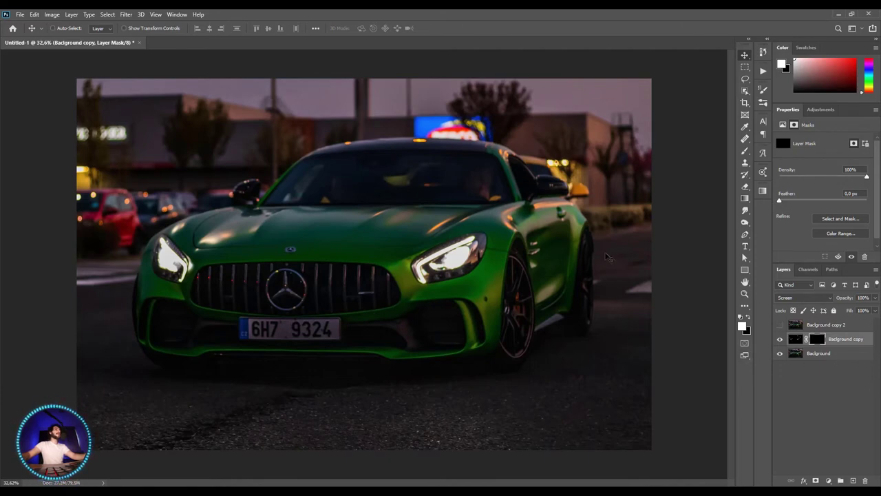
Paint white radial gradients on the mask over both headlights and the blue billboard
key("g")
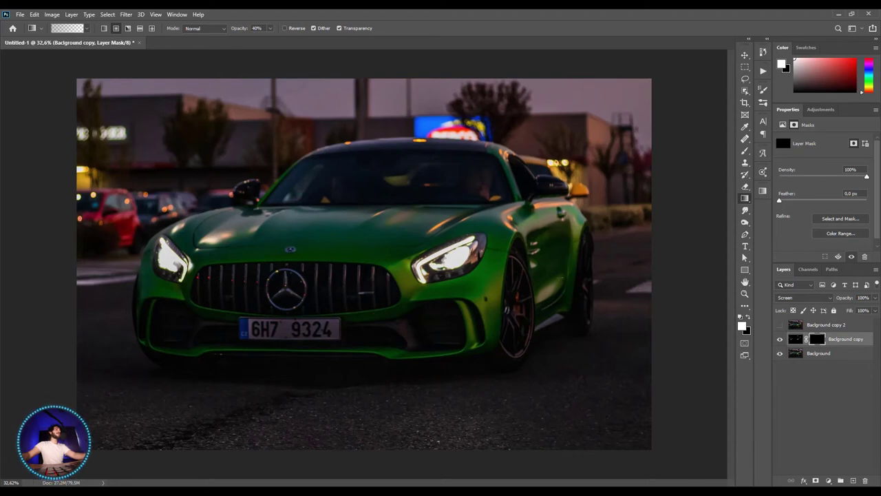
left_click_drag(486, 310, 804, 83)
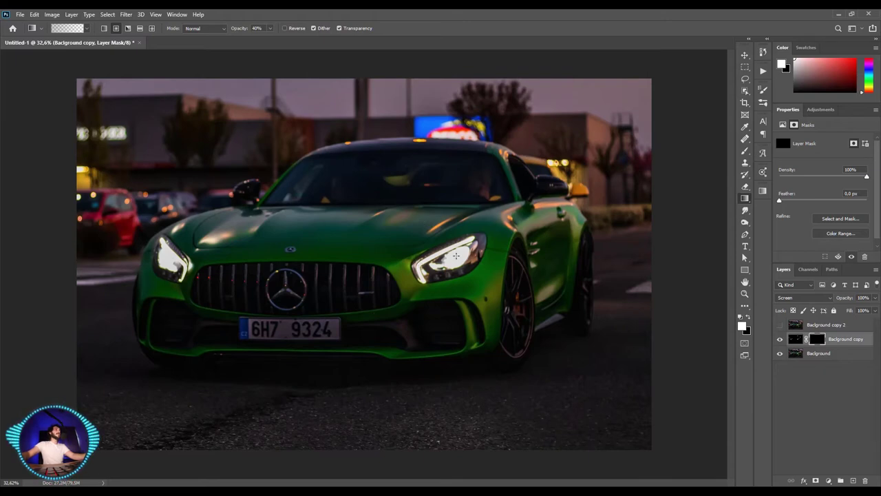
left_click_drag(456, 255, 482, 230)
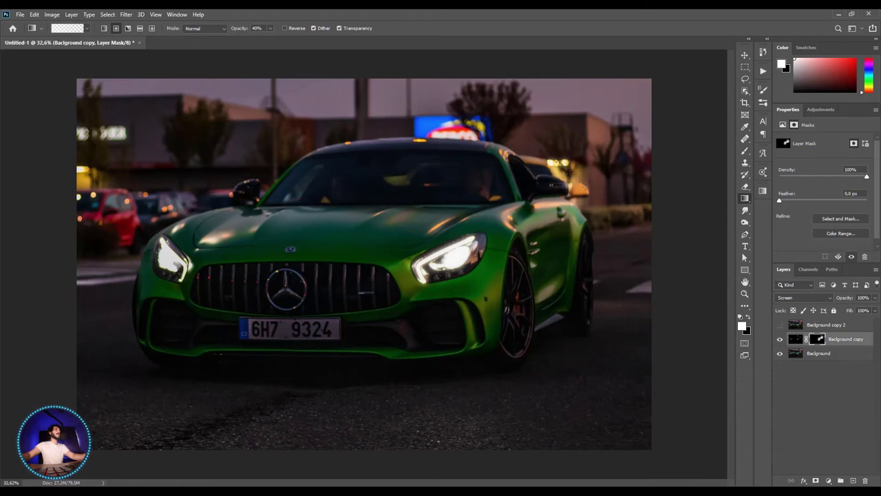
left_click_drag(438, 133, 482, 133)
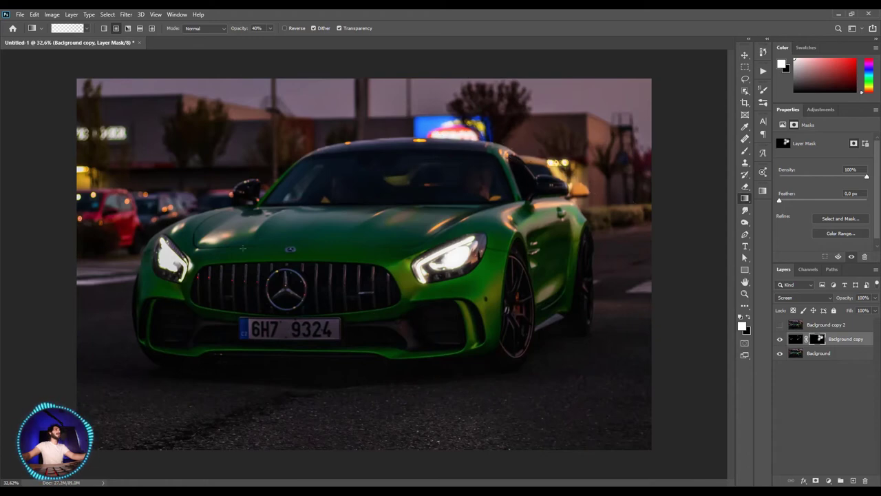
mouse_move(173, 241)
left_mouse_down()
mouse_move(165, 257)
mouse_move(180, 265)
left_mouse_up()
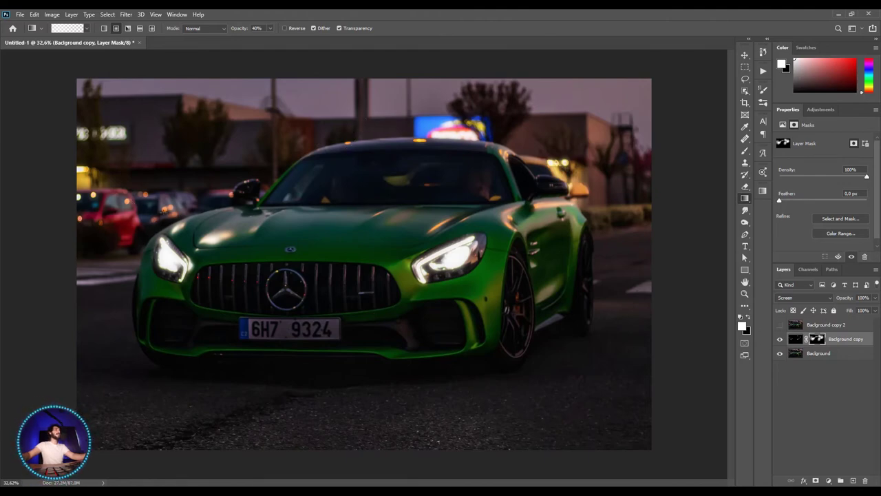
left_click_drag(182, 202, 204, 215)
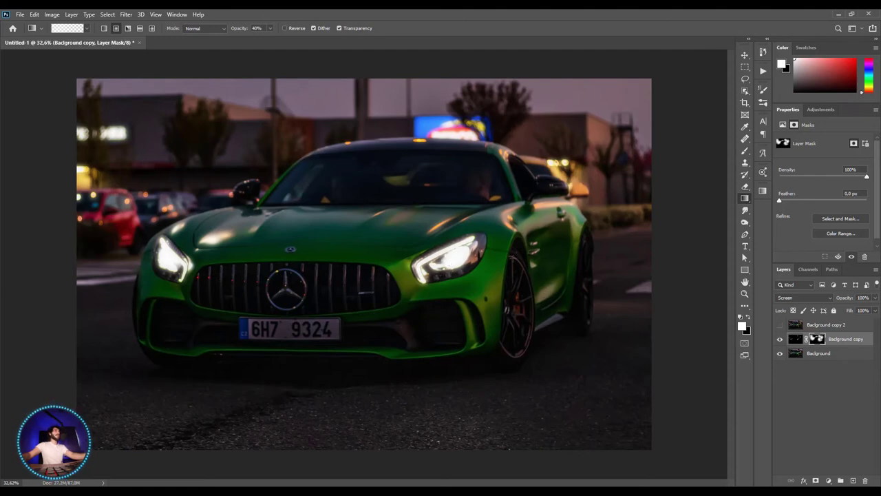
key("v")
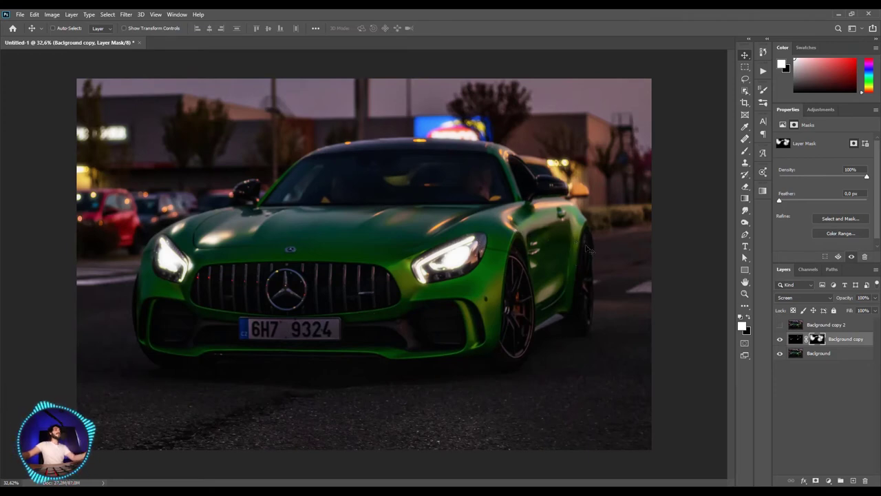
Show Background copy 2 and darken it with Levels set to 0, 0,35 and 156
left_click(835, 325)
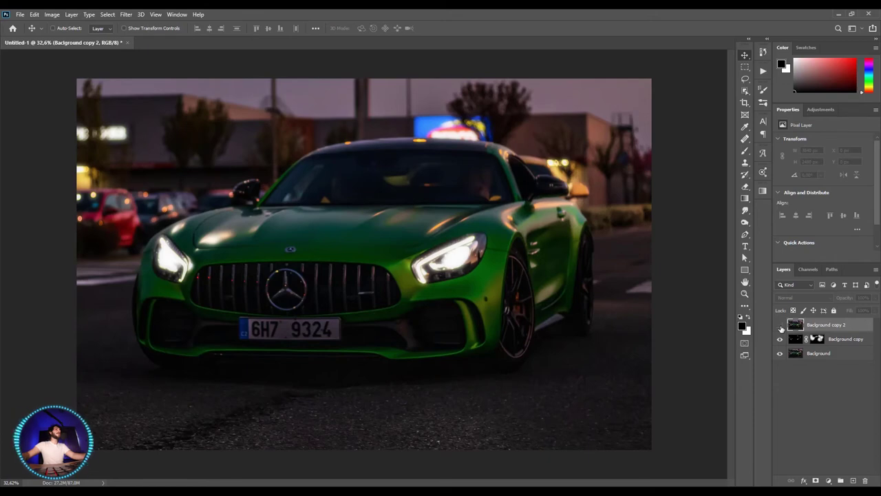
left_click(781, 327)
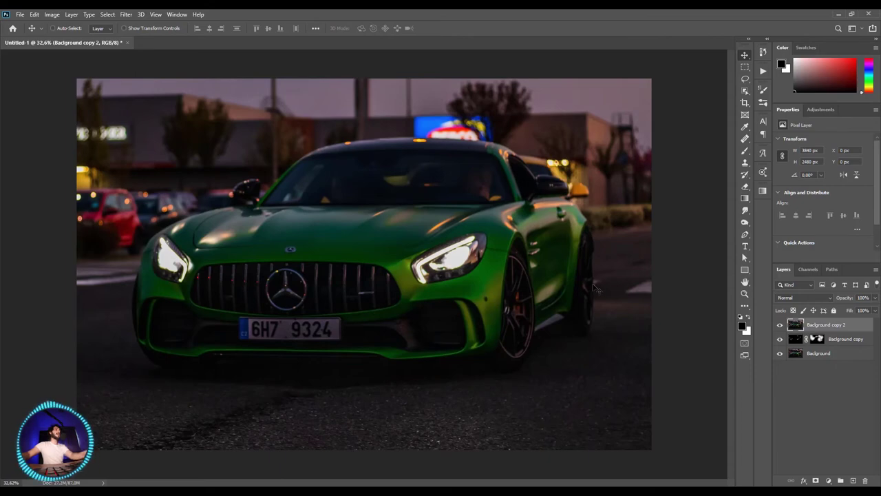
key("ctrl")
key("ctrl+l")
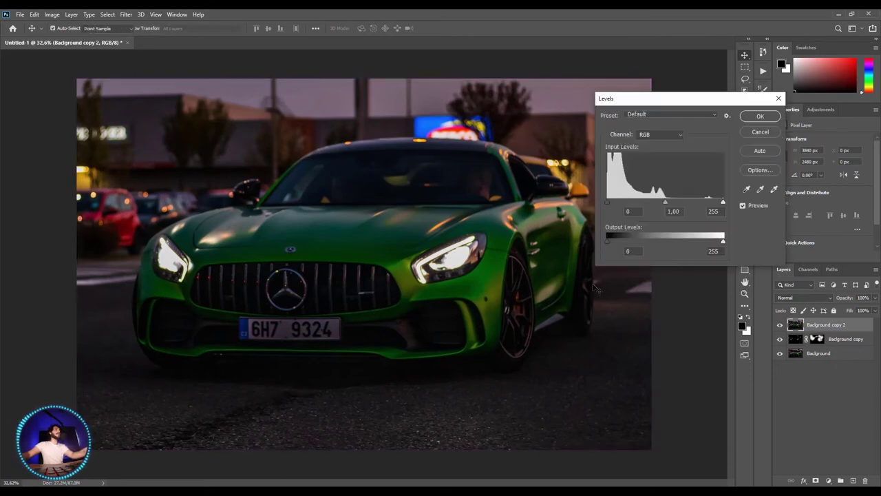
left_click_drag(666, 204, 691, 204)
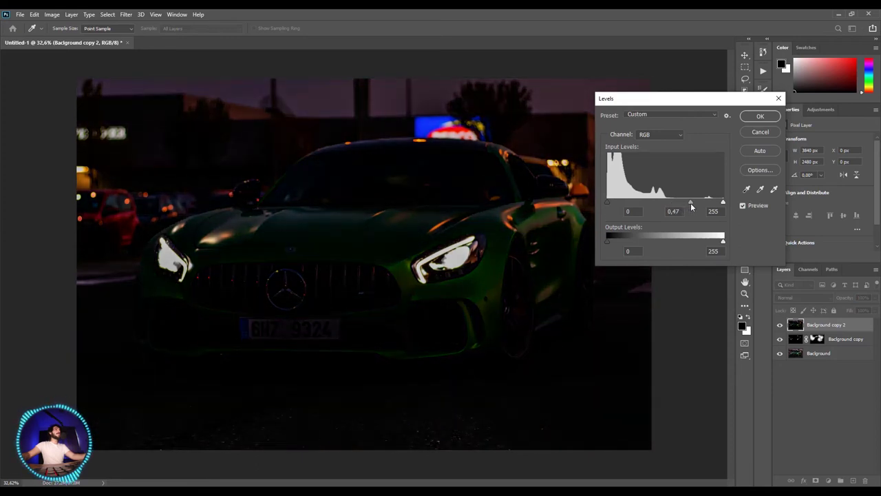
left_click(692, 204)
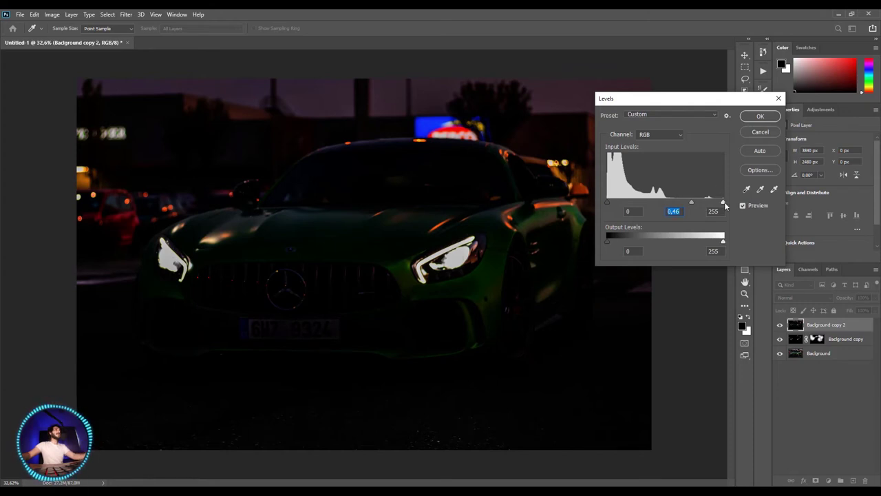
left_click_drag(723, 202, 679, 202)
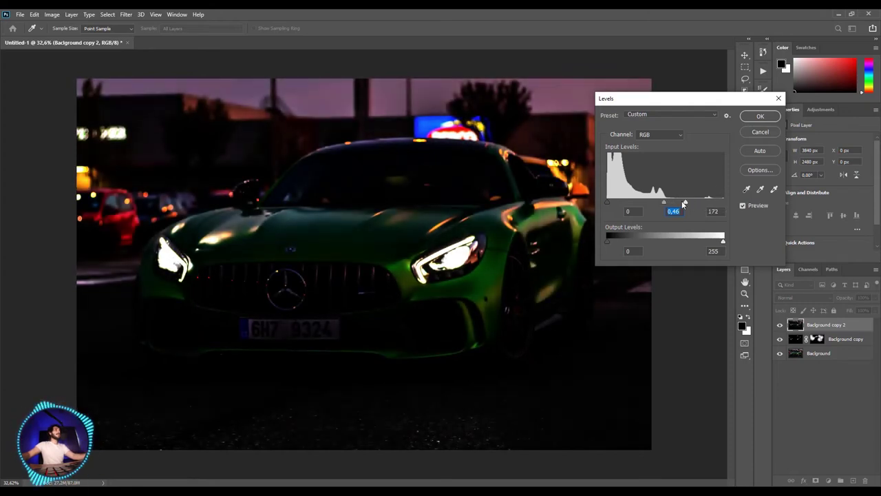
left_click(679, 202)
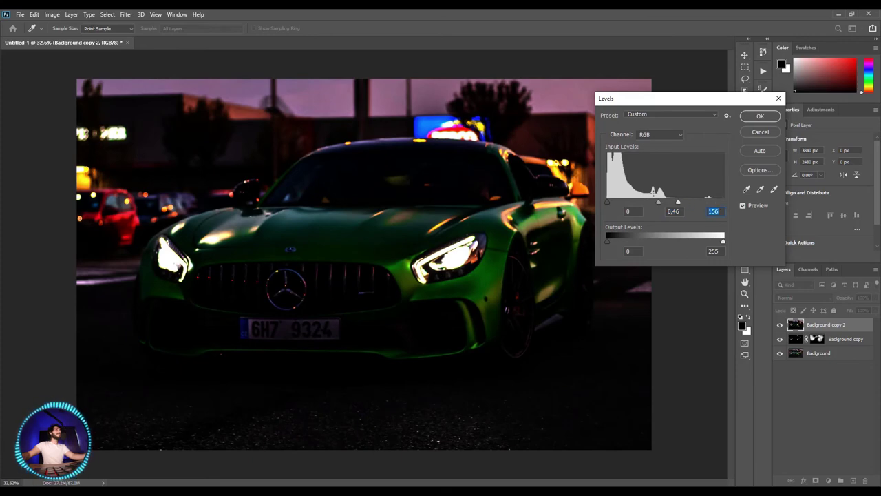
left_click_drag(658, 201, 664, 203)
left_click(664, 203)
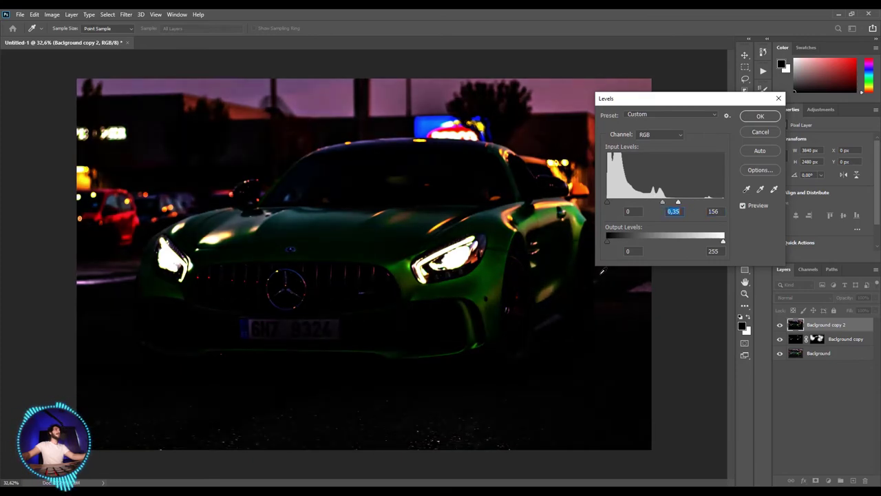
left_click(760, 116)
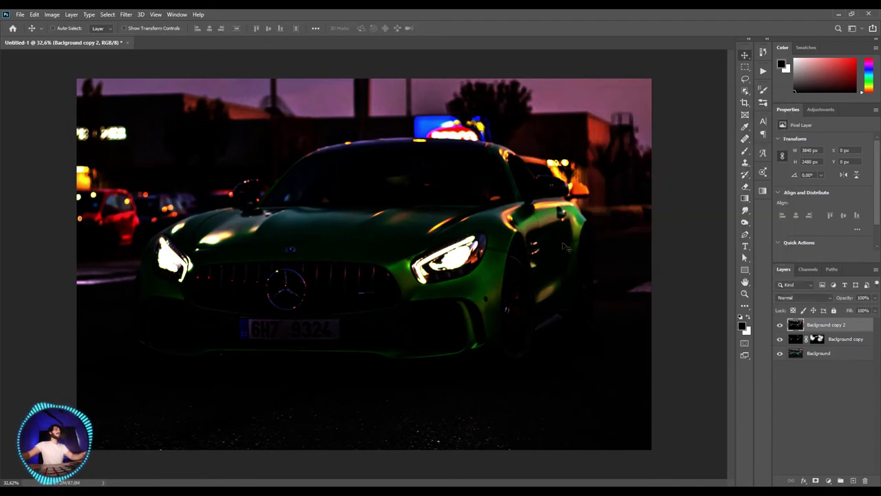
Lower Background copy 2's saturation to -52 in Hue/Saturation
key("ctrl+u")
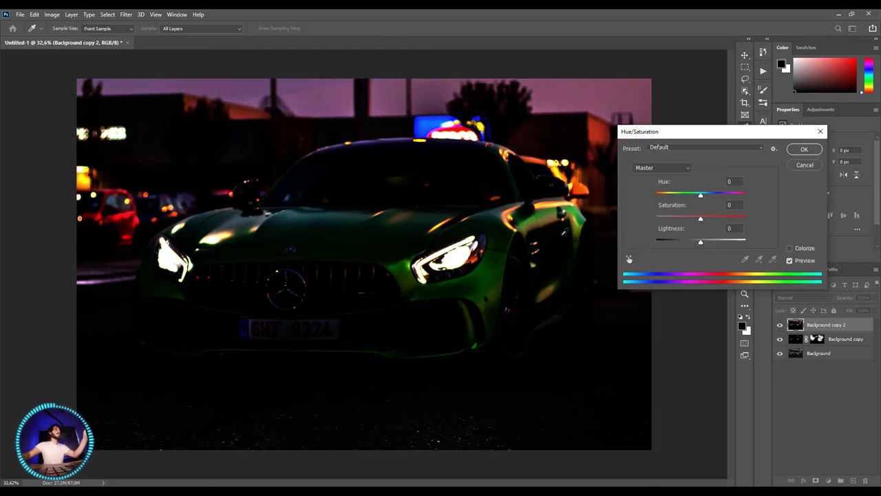
left_click_drag(700, 216, 678, 217)
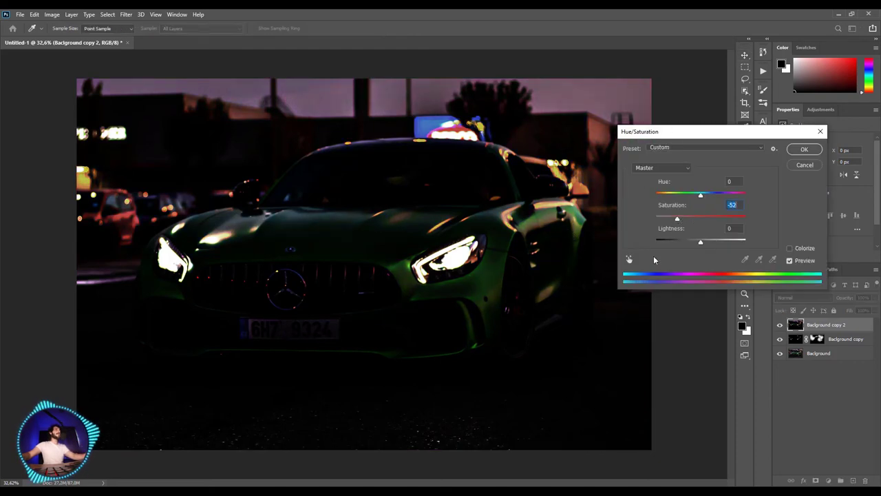
left_click(812, 150)
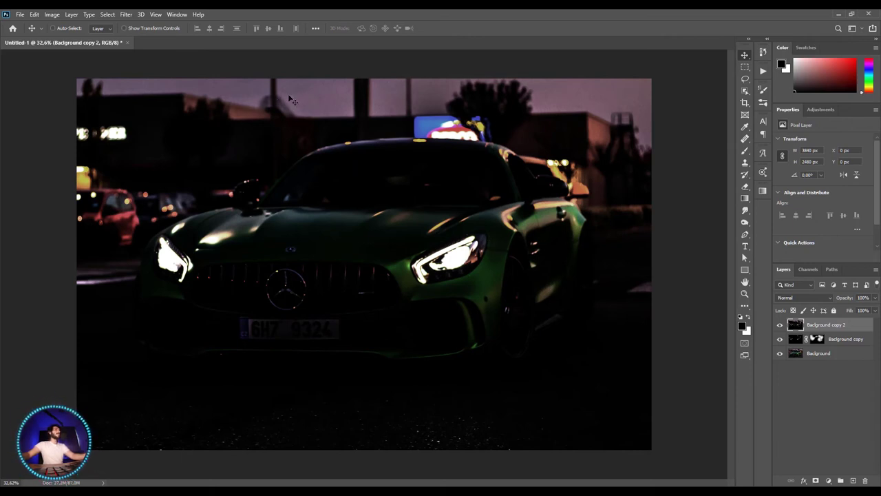
Burn the sky and buildings along the top of Background copy 2 at Midtones range
key("b")
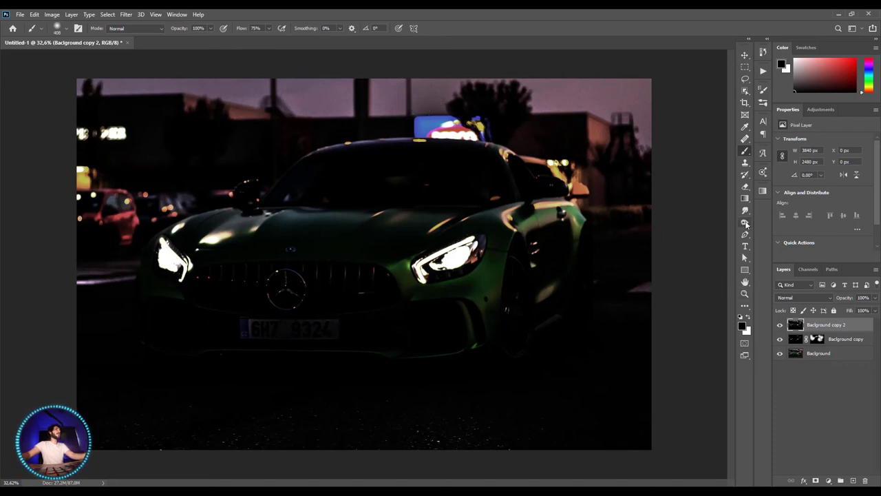
left_click(745, 223)
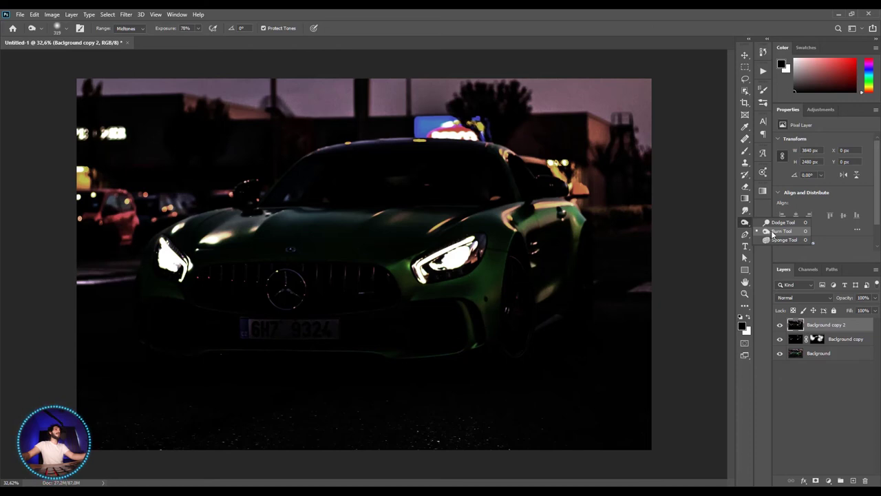
left_click(773, 235)
left_click(130, 30)
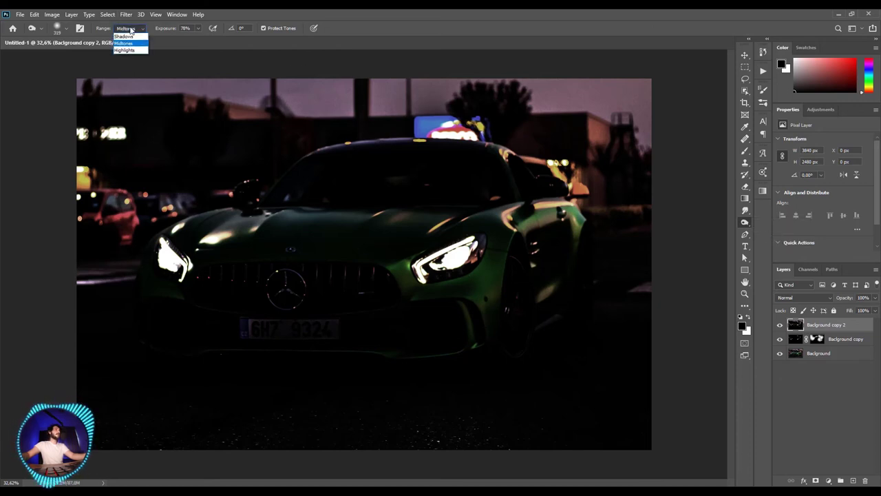
left_click(133, 44)
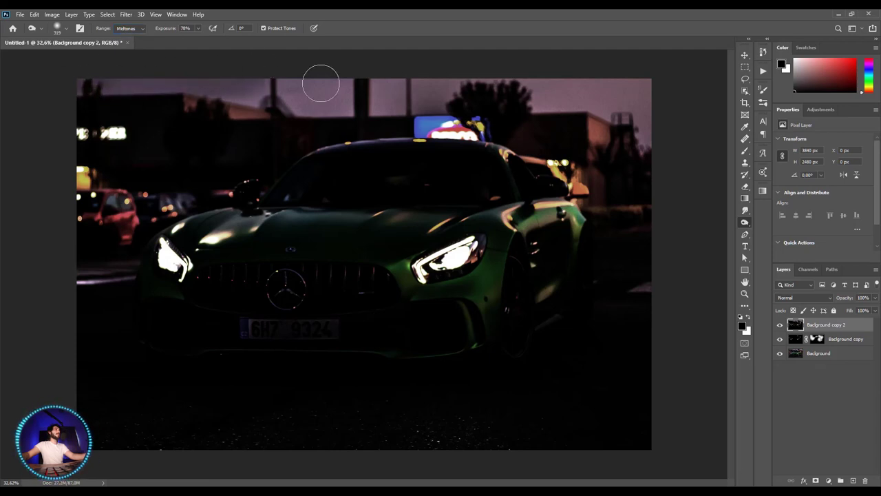
mouse_move(121, 79)
left_mouse_down()
mouse_move(319, 79)
mouse_move(220, 98)
mouse_move(356, 95)
mouse_move(318, 102)
mouse_move(570, 76)
mouse_move(560, 87)
mouse_move(451, 89)
mouse_move(551, 97)
mouse_move(695, 90)
mouse_move(586, 90)
mouse_move(648, 94)
mouse_move(588, 98)
mouse_move(647, 147)
mouse_move(673, 90)
mouse_move(516, 79)
mouse_move(422, 100)
left_mouse_up()
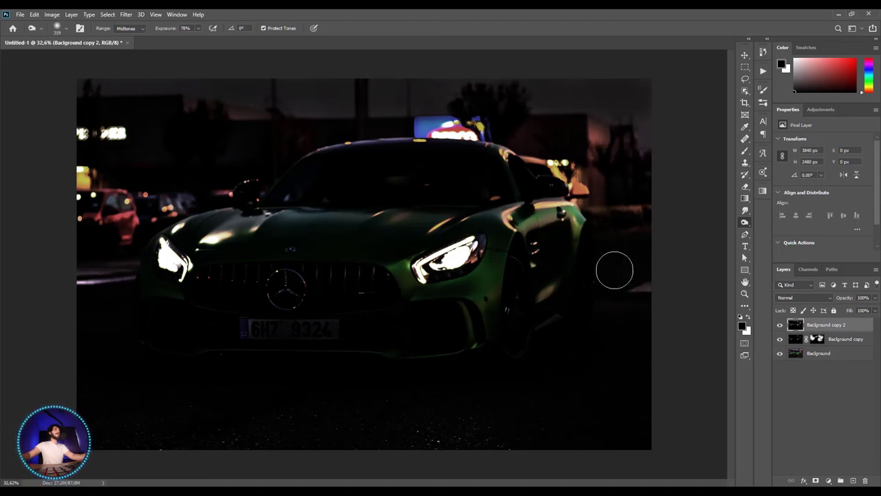
key("v")
left_click(791, 299)
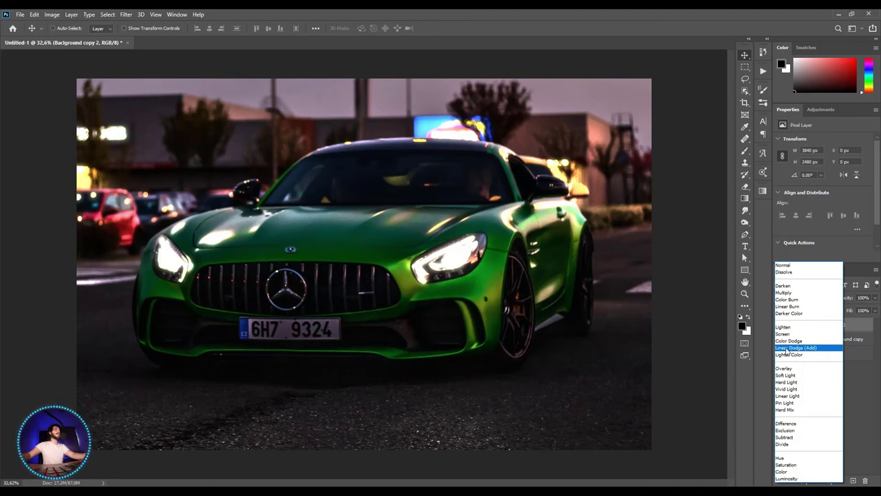
Set the top layer to Linear Dodge (Add) and apply a Gaussian Blur of about 22.2 pixels
left_click(787, 349)
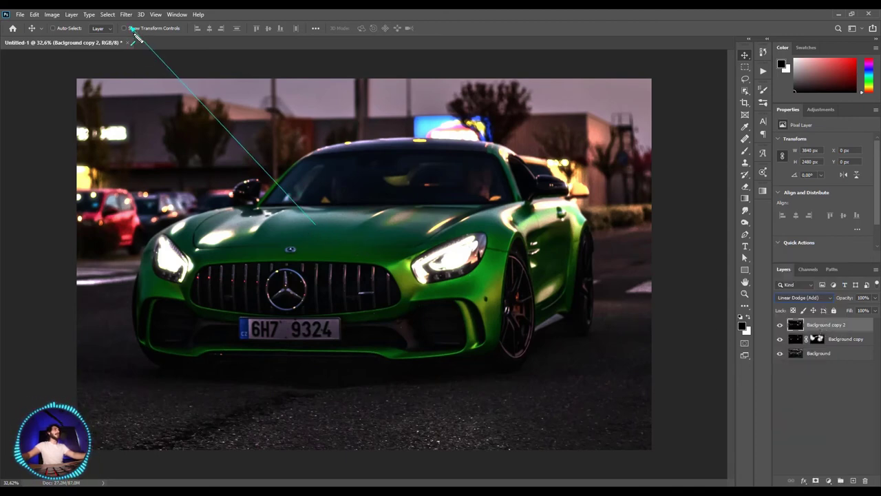
left_click(126, 13)
mouse_move(131, 126)
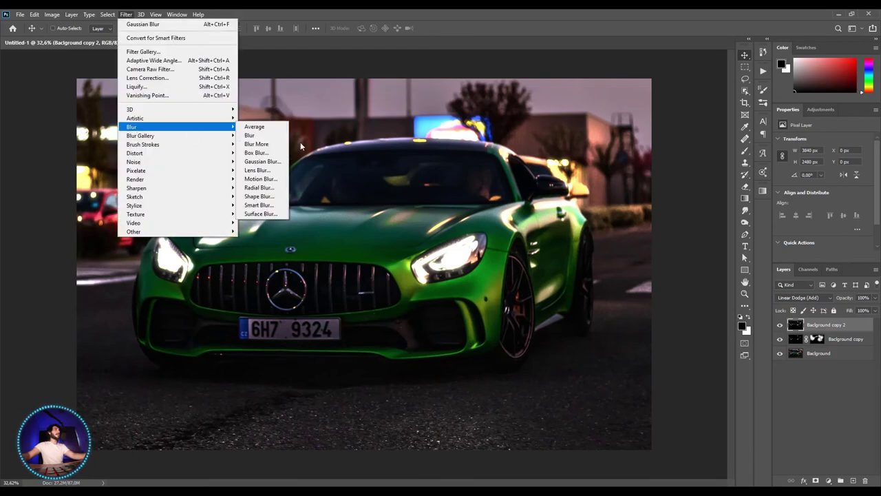
left_click(269, 163)
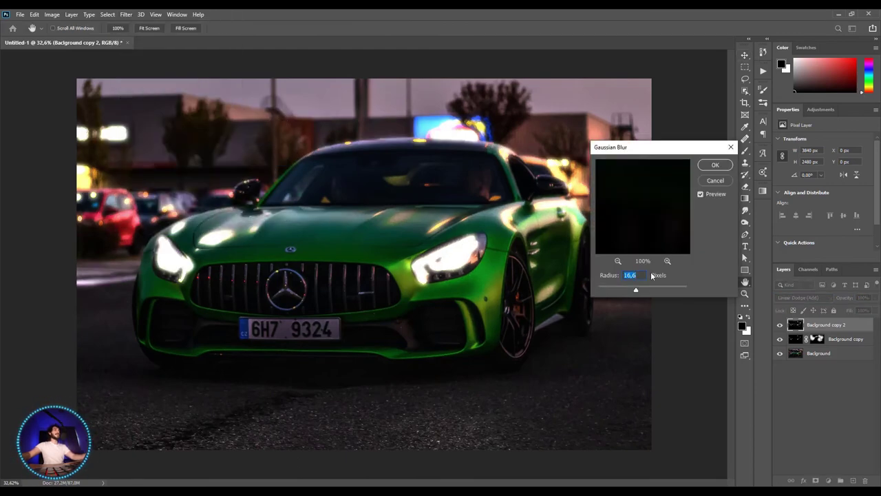
left_click_drag(640, 291, 636, 291)
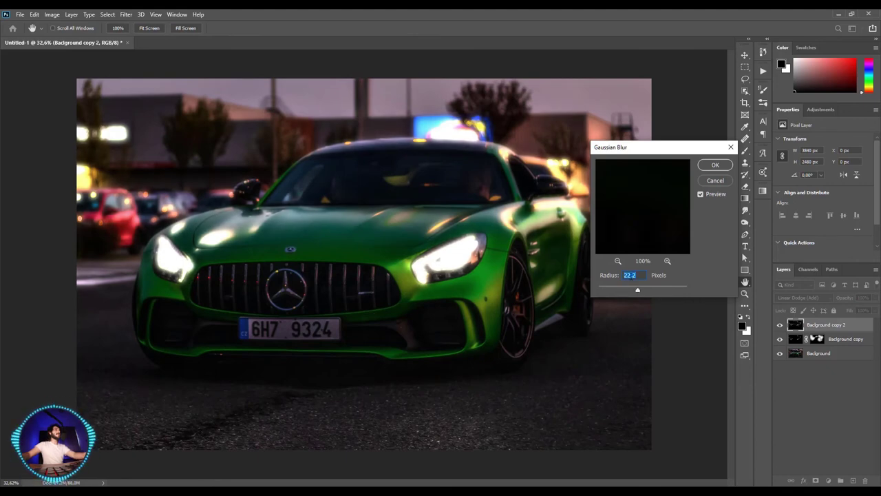
left_click(715, 166)
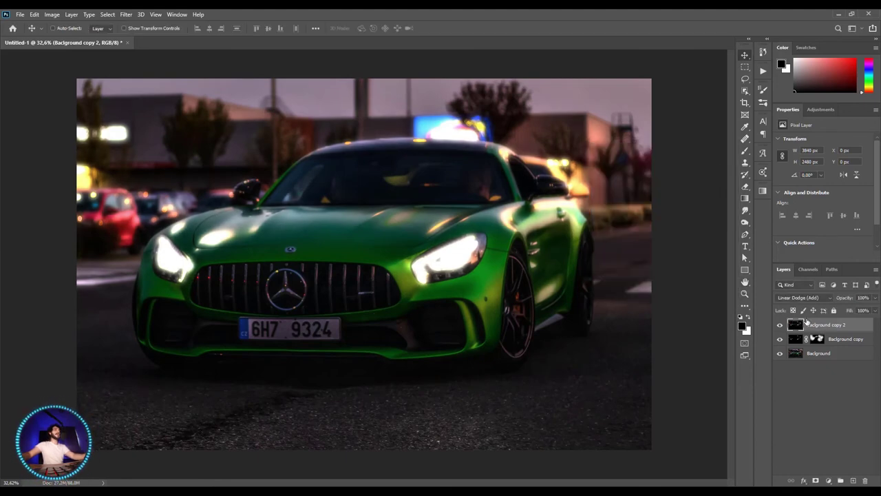
Add a black layer mask and paint white gradients over the right headlight, rear lights and roof sign
left_click(815, 482, "alt")
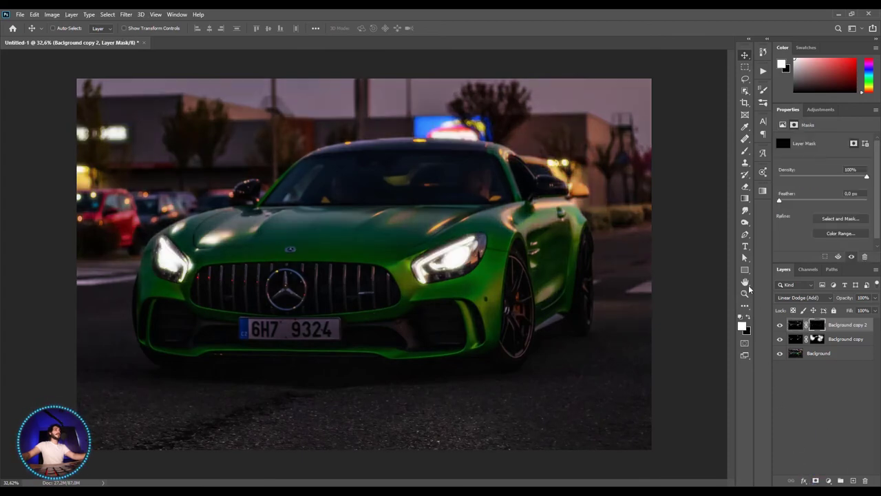
left_click(749, 200)
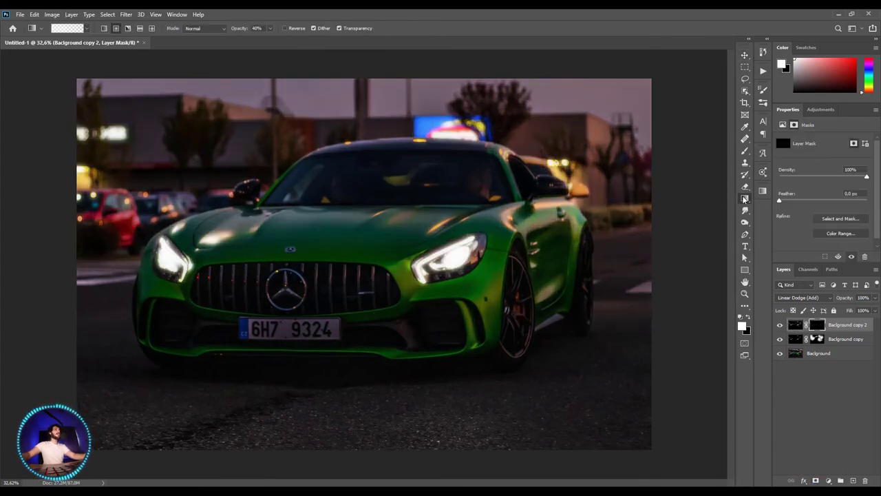
mouse_move(451, 256)
left_mouse_down()
mouse_move(471, 221)
mouse_move(571, 189)
left_mouse_up()
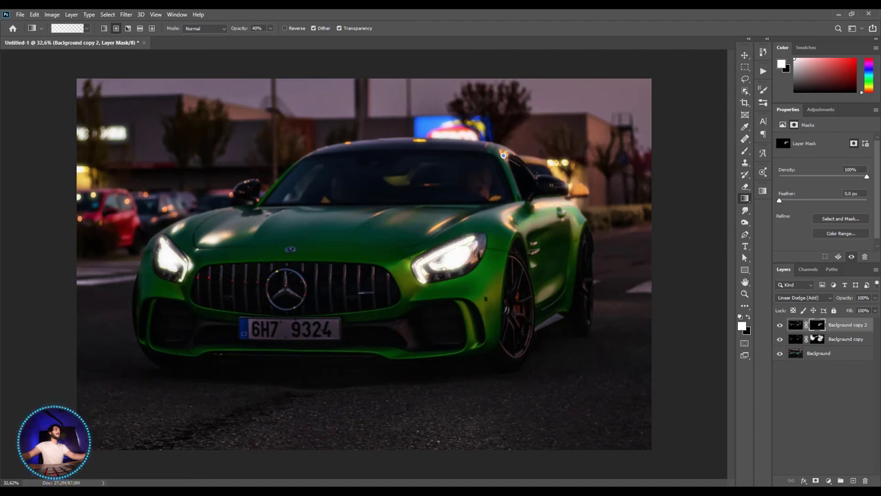
left_click_drag(538, 162, 551, 153)
left_click_drag(561, 182, 575, 169)
mouse_move(458, 141)
left_mouse_down()
mouse_move(468, 136)
mouse_move(454, 131)
mouse_move(451, 146)
left_mouse_up()
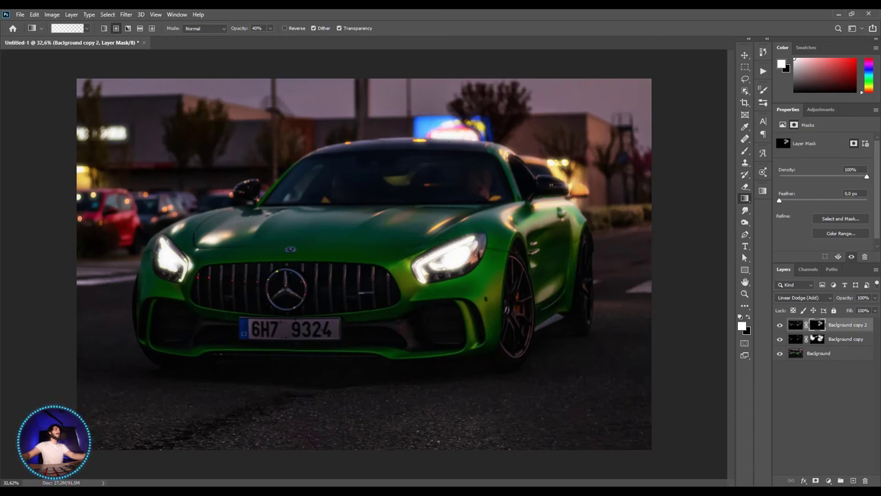
Reveal glow on the left hood, left headlight, parked cars and top-left background lights with gradients
mouse_move(235, 234)
left_mouse_down()
mouse_move(248, 220)
mouse_move(227, 220)
left_mouse_up()
mouse_move(176, 241)
left_mouse_down()
mouse_move(189, 206)
mouse_move(175, 231)
mouse_move(183, 224)
left_mouse_up()
left_click_drag(172, 279, 181, 234)
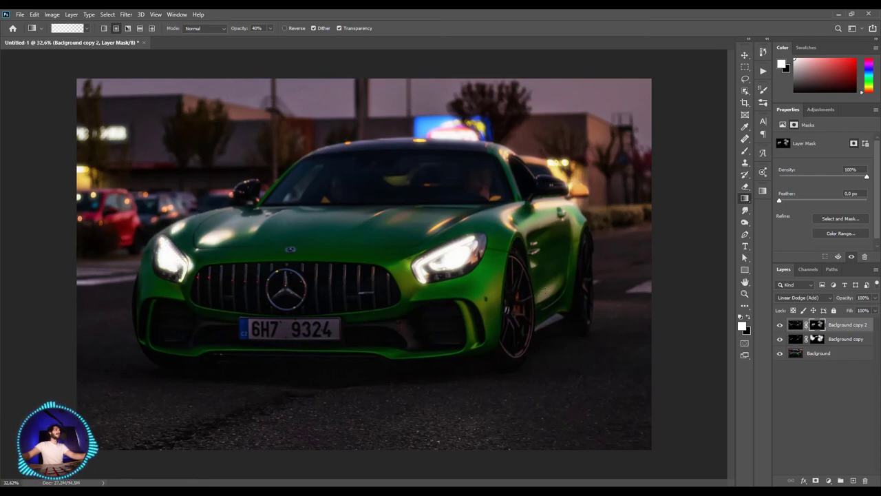
left_click_drag(97, 210, 172, 228)
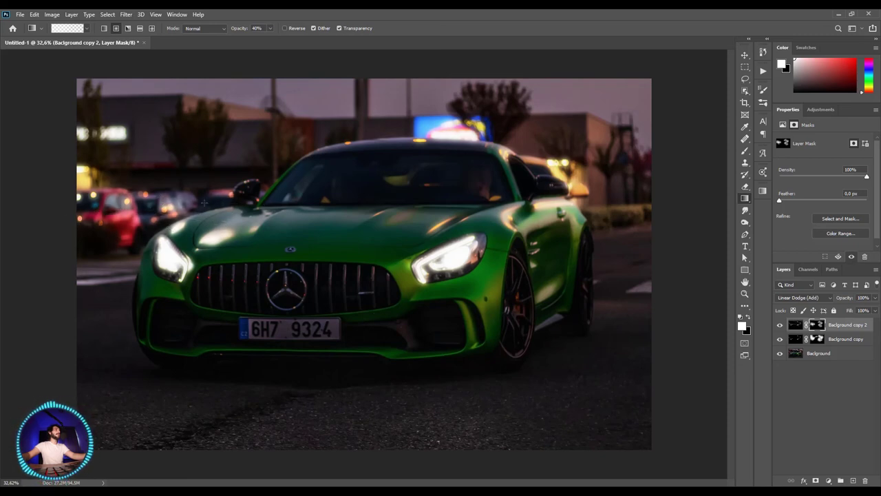
left_click_drag(89, 181, 110, 158)
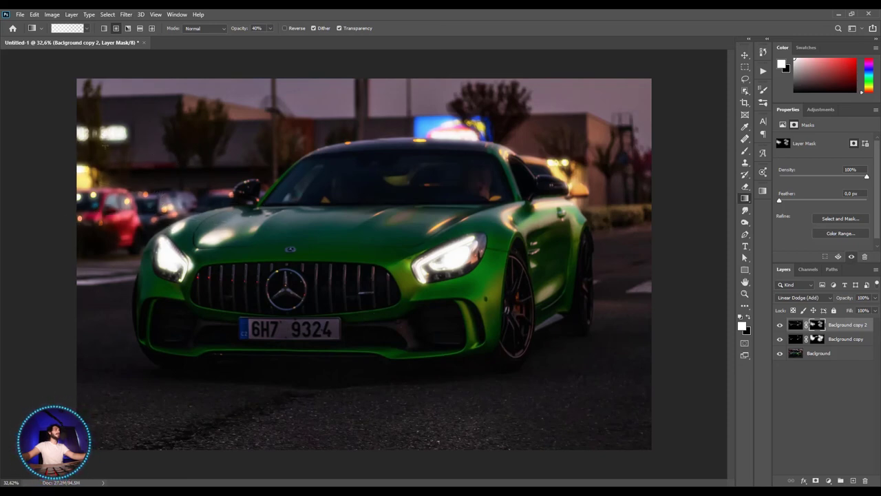
Lower the glow layer's opacity to 80%, then to 50%
key("v")
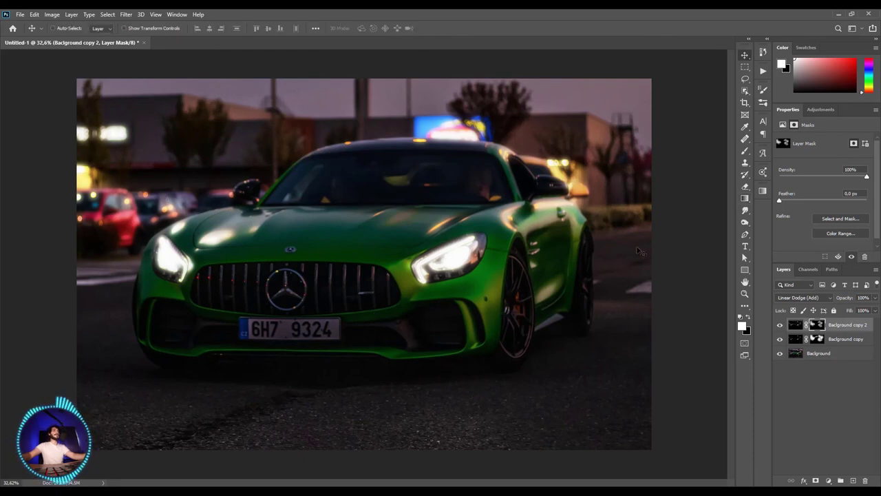
left_click(795, 325)
left_click(863, 297)
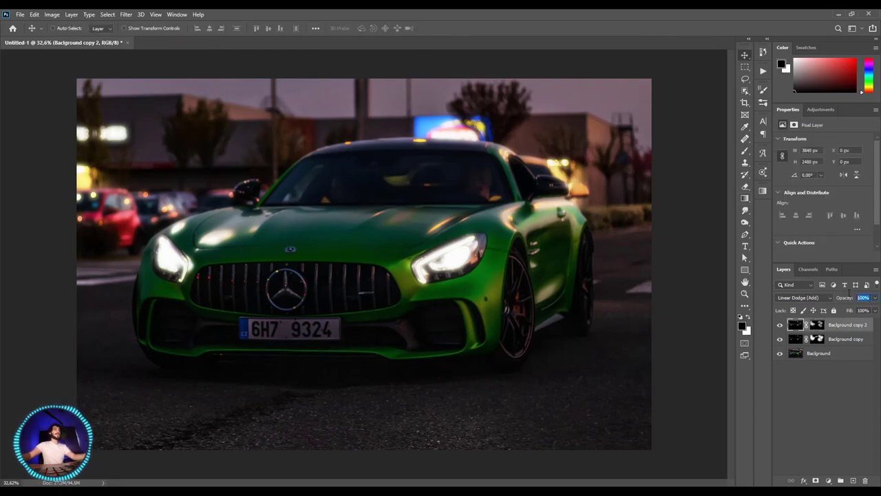
type("80")
key("Return")
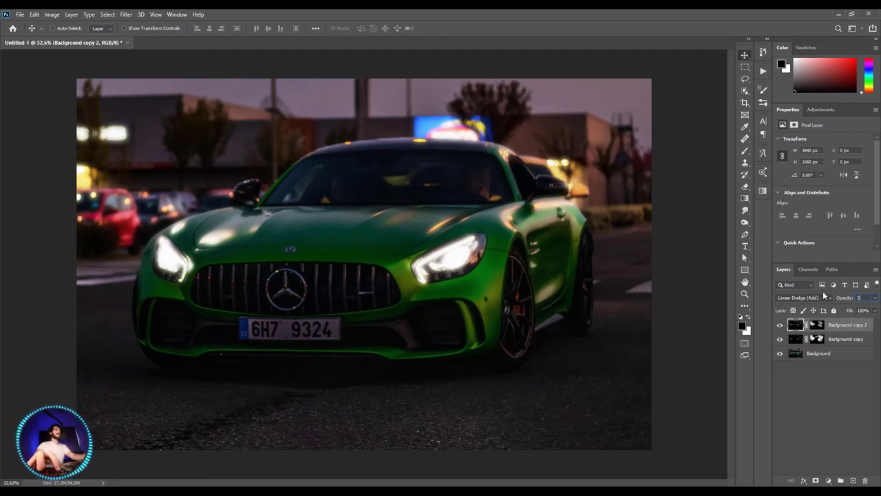
type("0")
key("Return")
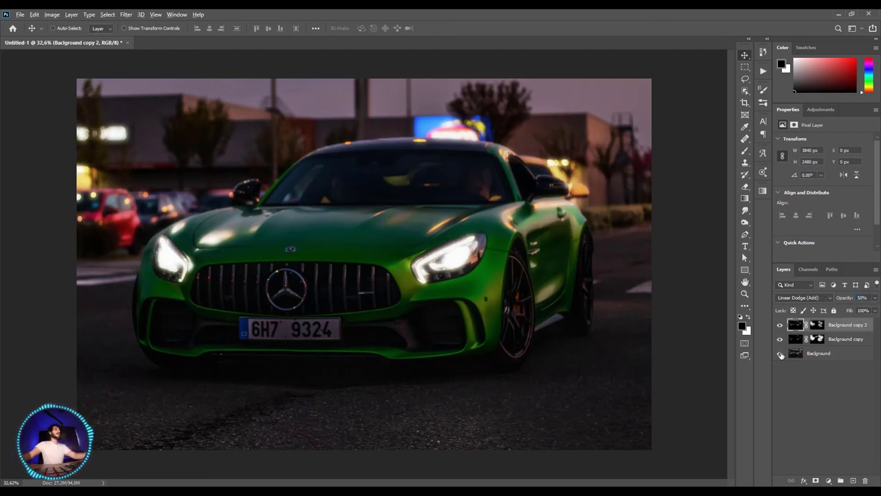
Toggle the glow layers' visibility to compare before and after, leaving them visible
left_click(781, 354, "alt")
left_click(780, 354, "alt")
left_click(781, 353, "alt")
left_click(781, 354, "alt")
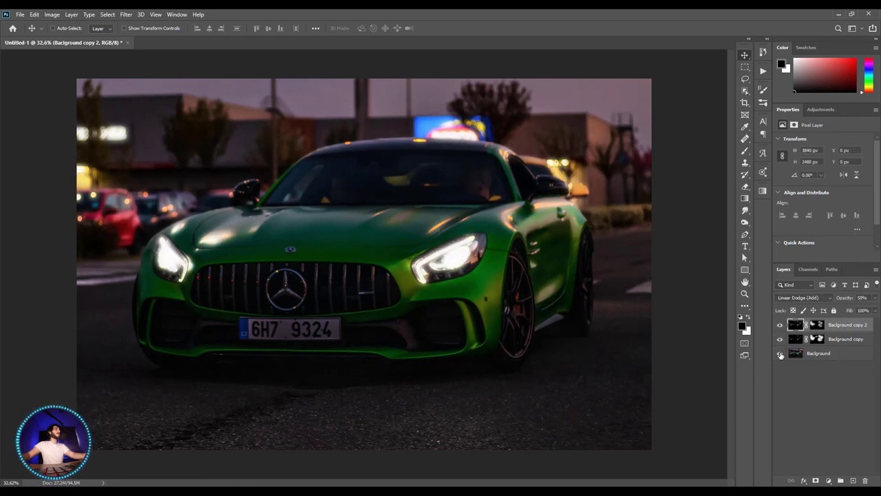
left_click(781, 354, "alt")
left_click(781, 354, "alt")
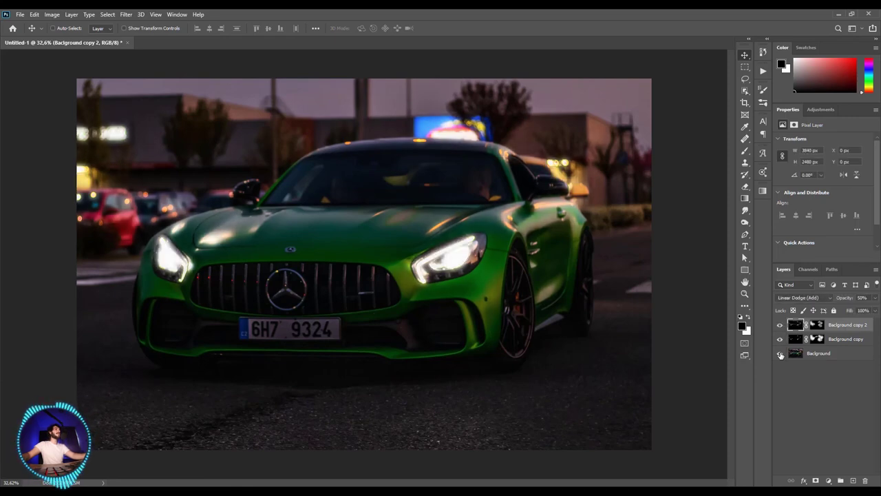
left_click(781, 354, "alt")
left_click(781, 353, "alt")
left_click(780, 354, "alt")
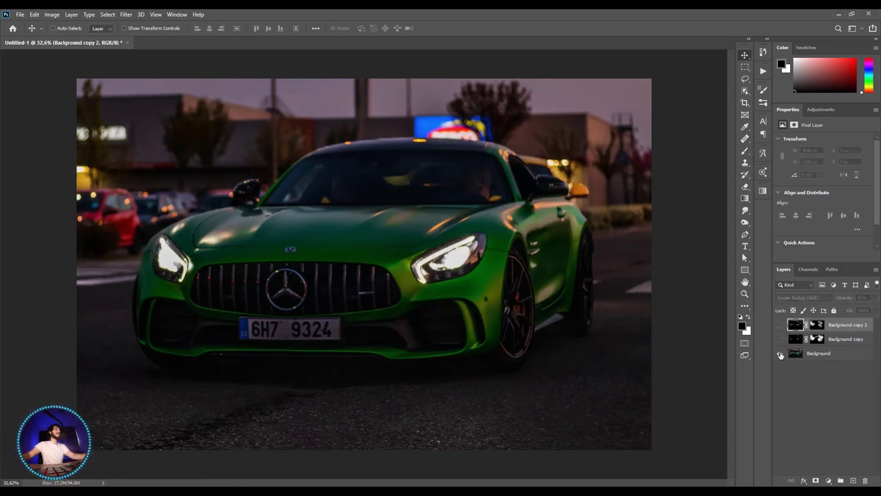
left_click(781, 354, "alt")
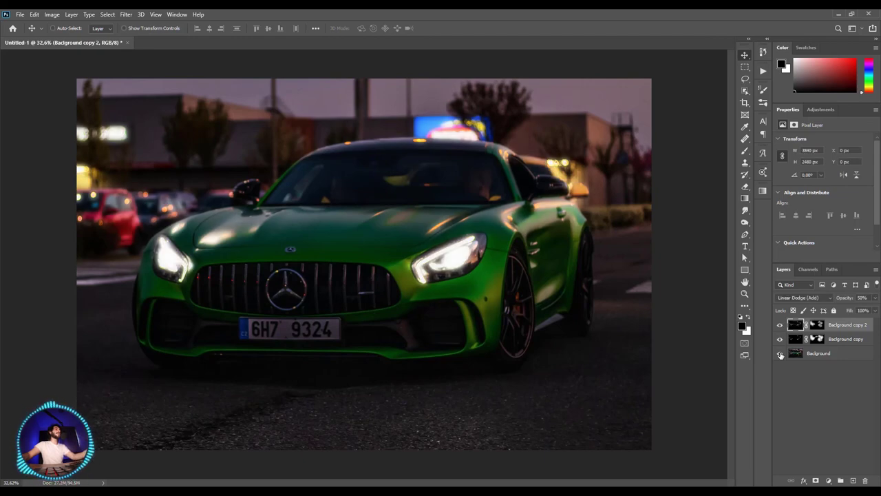